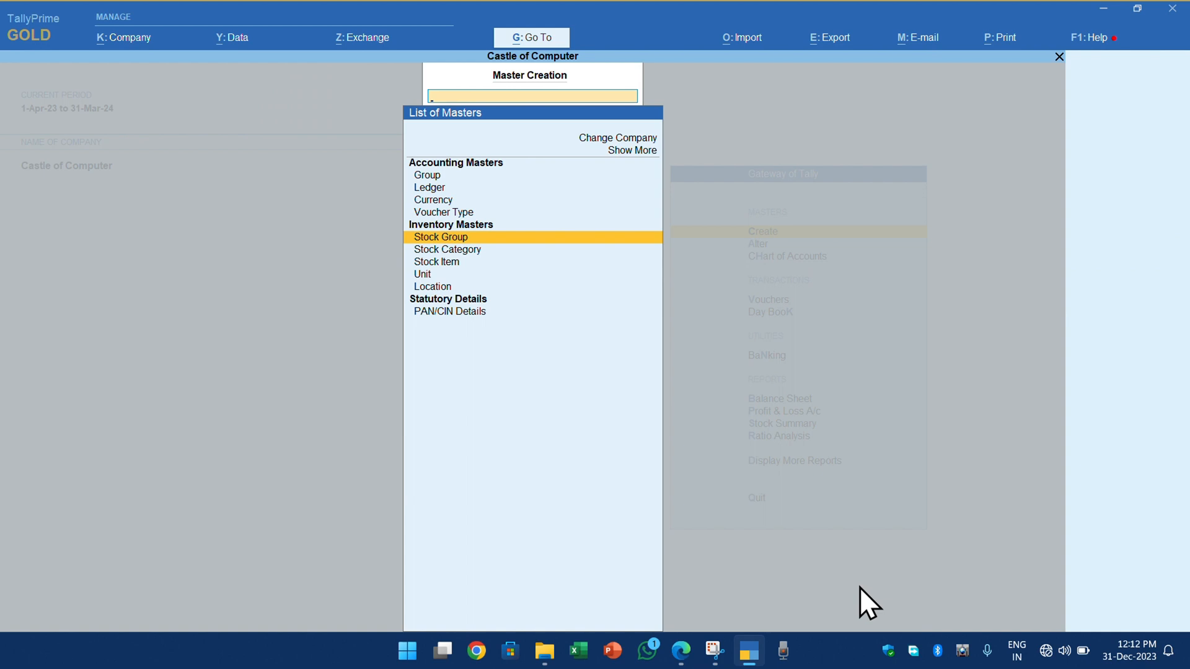
# - Create a stock category named P4 under Primary
pyautogui.press('Down')
pyautogui.press('Return')
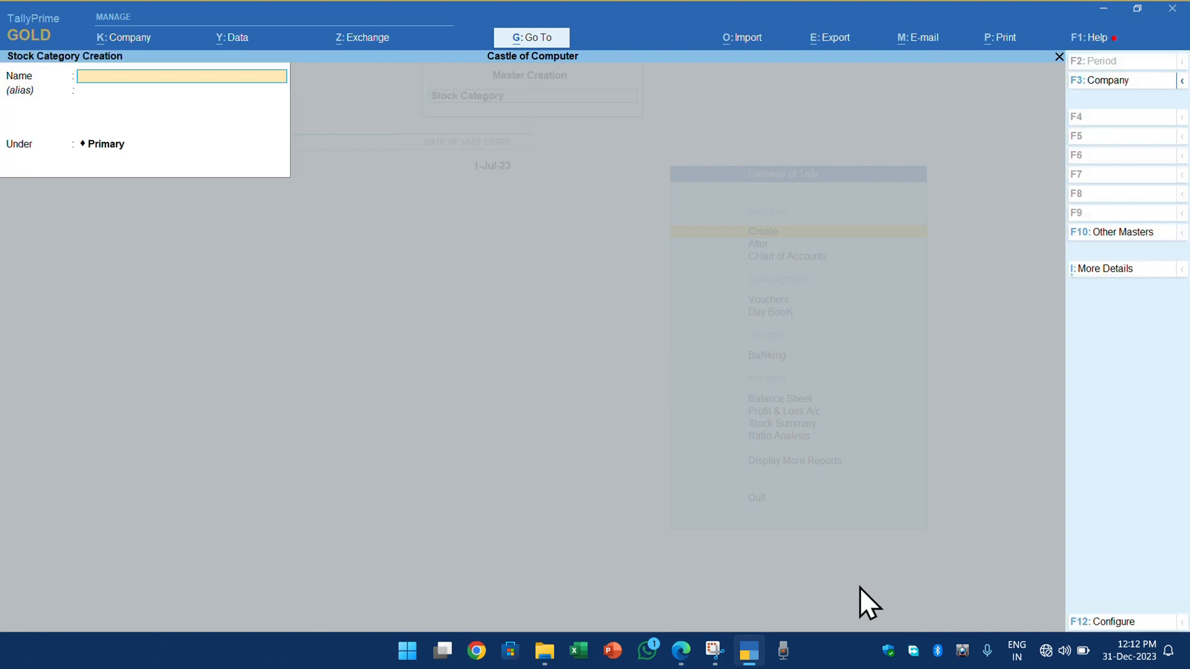
pyautogui.write('P4')
pyautogui.press('Return')
pyautogui.press('Return')
pyautogui.press('Return')
pyautogui.press('Return')
# - Switch to the assignment PDF in Edge, check the HCL computers P4 purchase line, and return to TallyPrime
pyautogui.hotkey('alt', 'Tab')
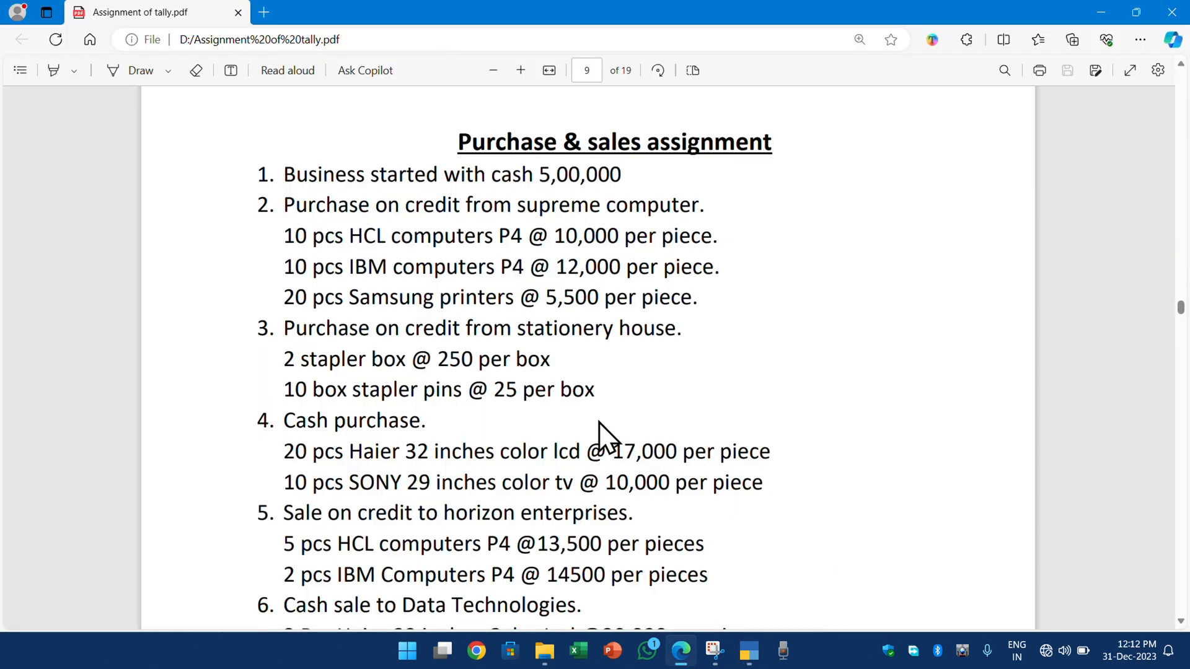
pyautogui.moveTo(499, 235); pyautogui.dragTo(521, 240)
pyautogui.moveTo(350, 235); pyautogui.dragTo(383, 235)
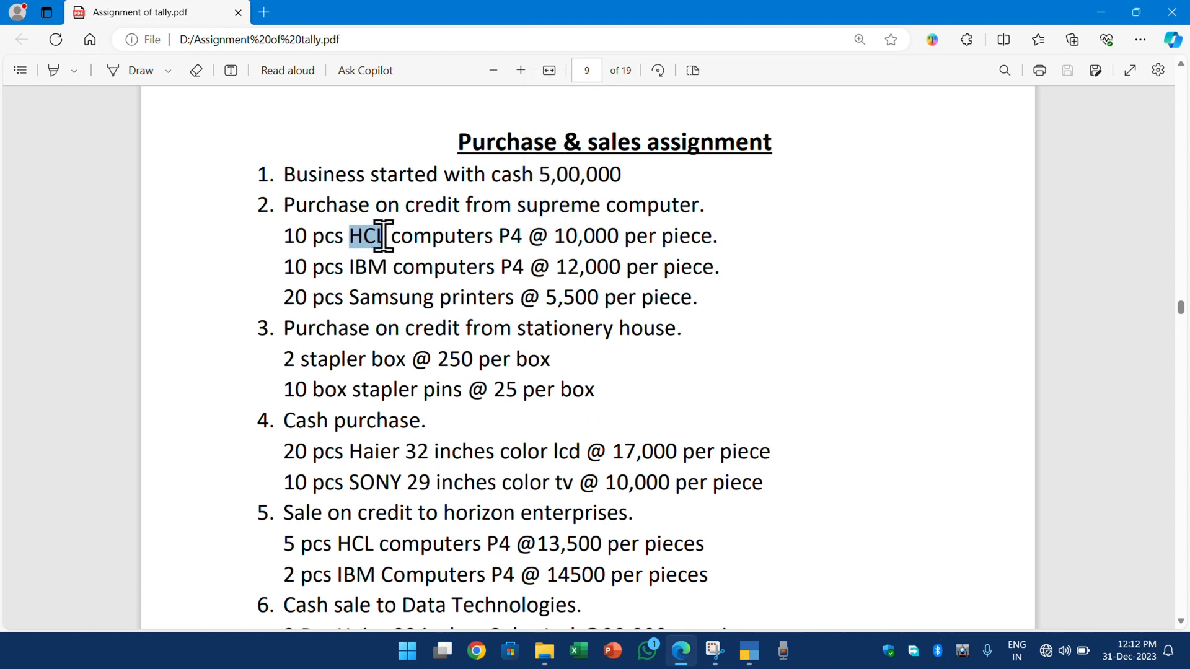
pyautogui.click(404, 234)
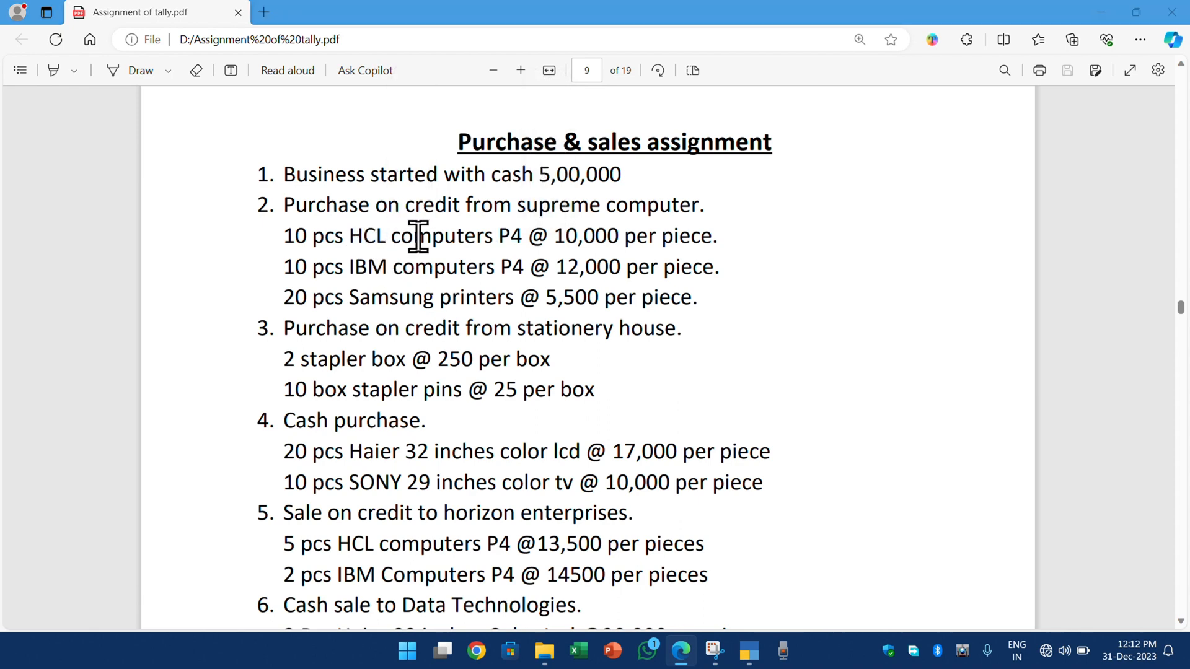
pyautogui.hotkey('alt', 'Tab')
# - Leave stock category creation and start a new stock item named HCL COMPUTER P4
pyautogui.press('Escape')
pyautogui.press('y')
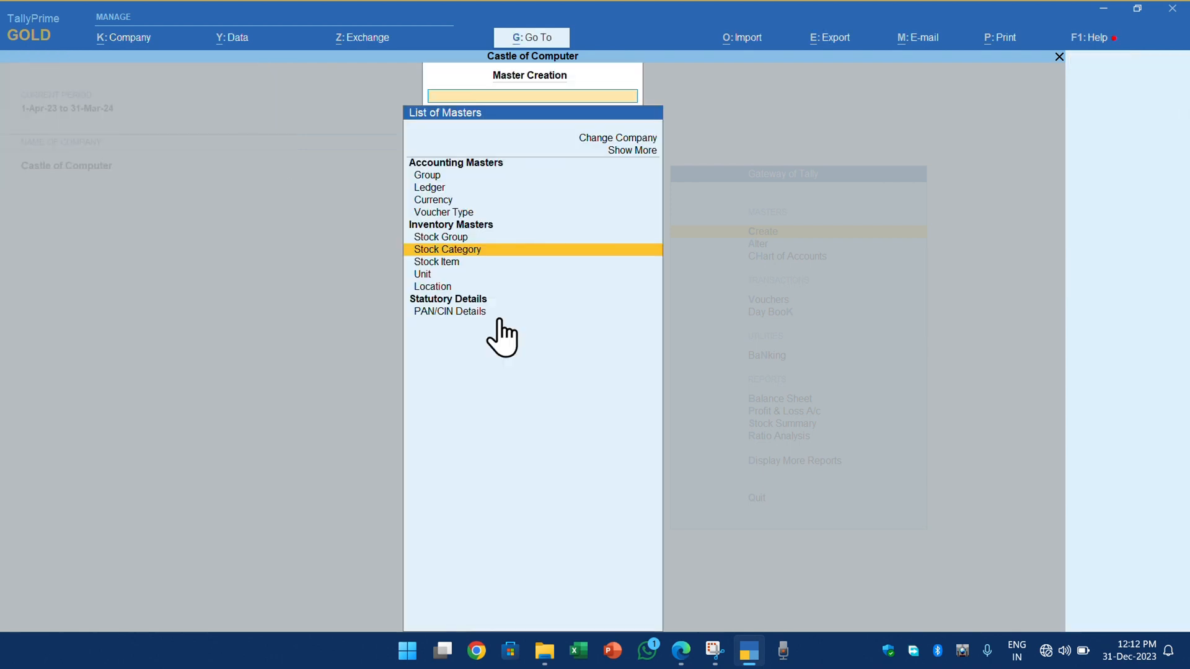
pyautogui.press('Down')
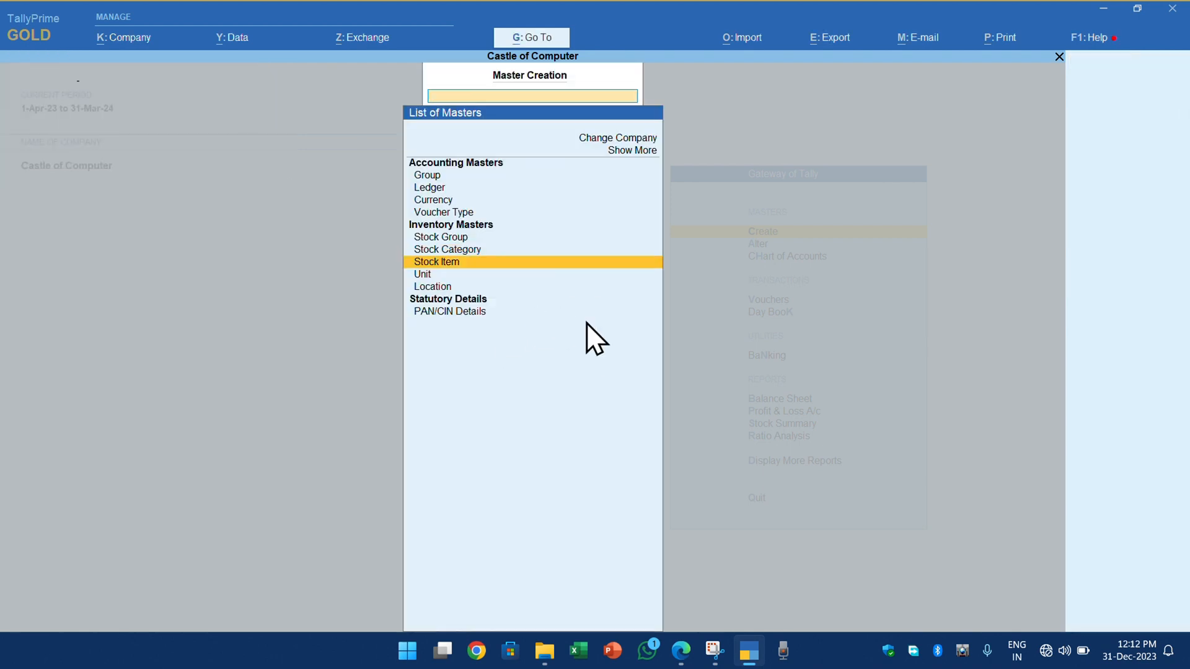
pyautogui.press('Return')
pyautogui.write('HCL COMPUTER P4')
pyautogui.press('Return')
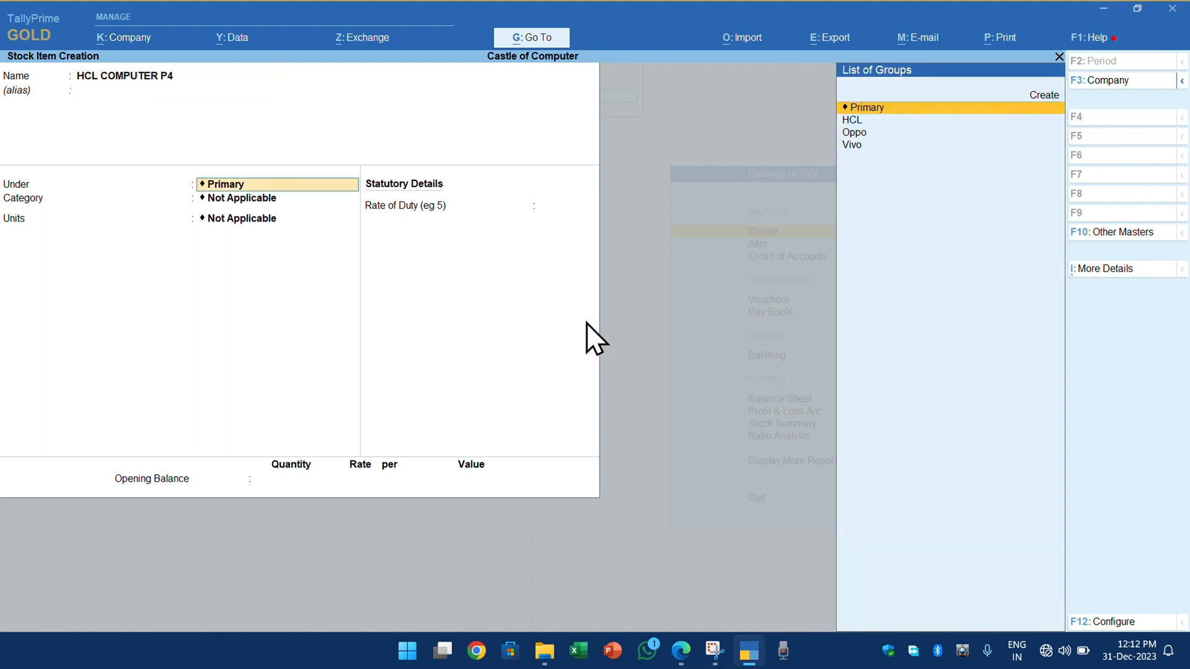
# - Assign the HCL COMPUTER P4 item to the stock group HCL and the category P4
pyautogui.press('Down')
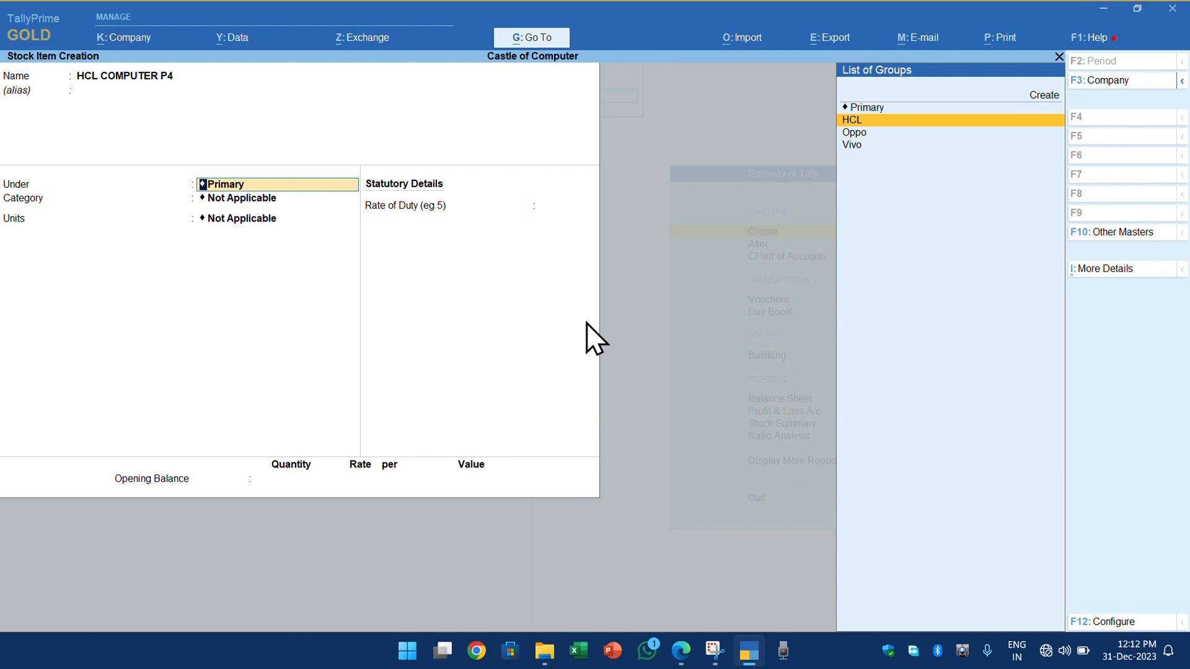
pyautogui.press('Return')
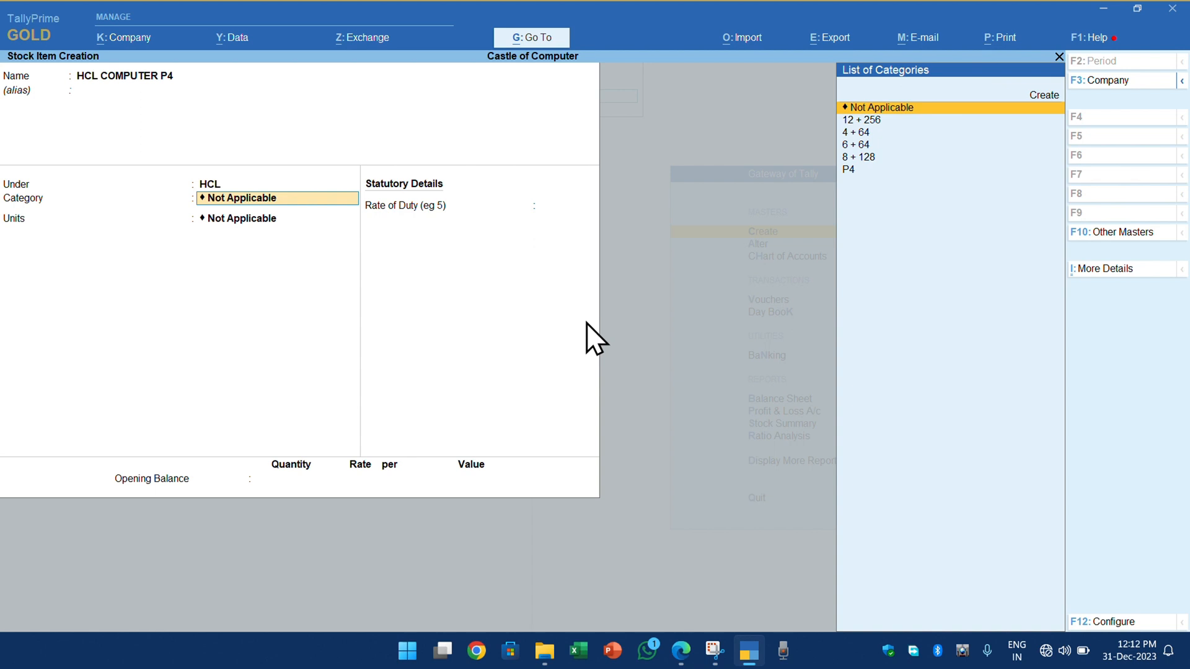
pyautogui.press('Down')
pyautogui.press('Down')
pyautogui.press('Down')
pyautogui.press('Down')
pyautogui.press('Down')
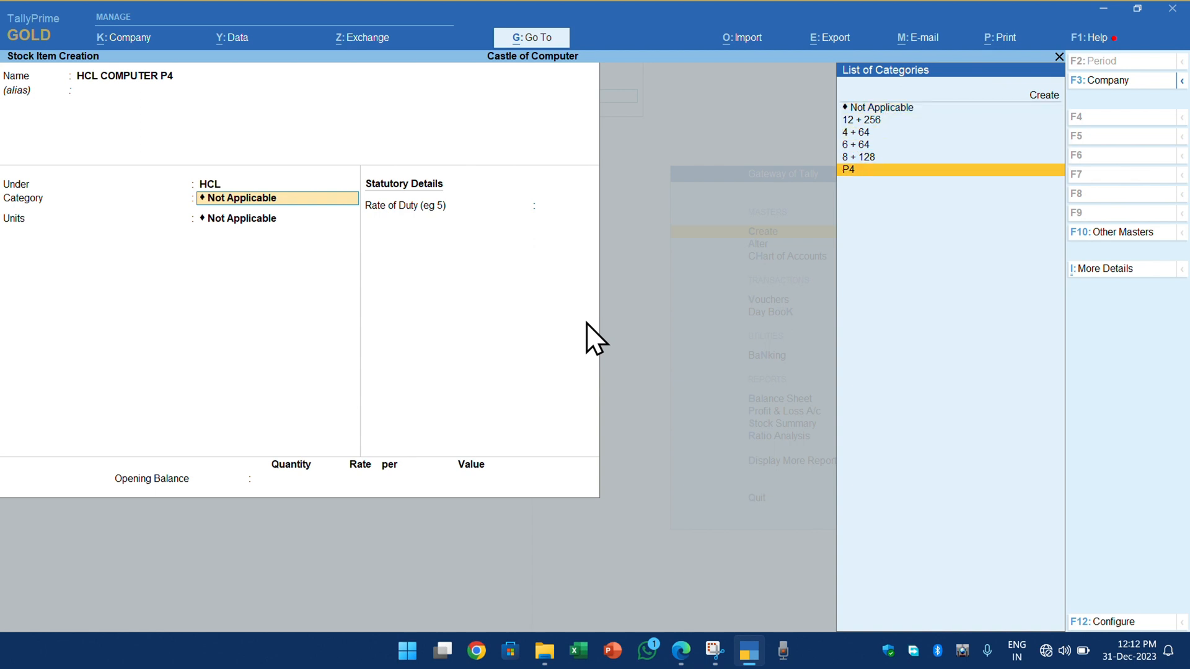
pyautogui.press('Return')
pyautogui.press('Down')
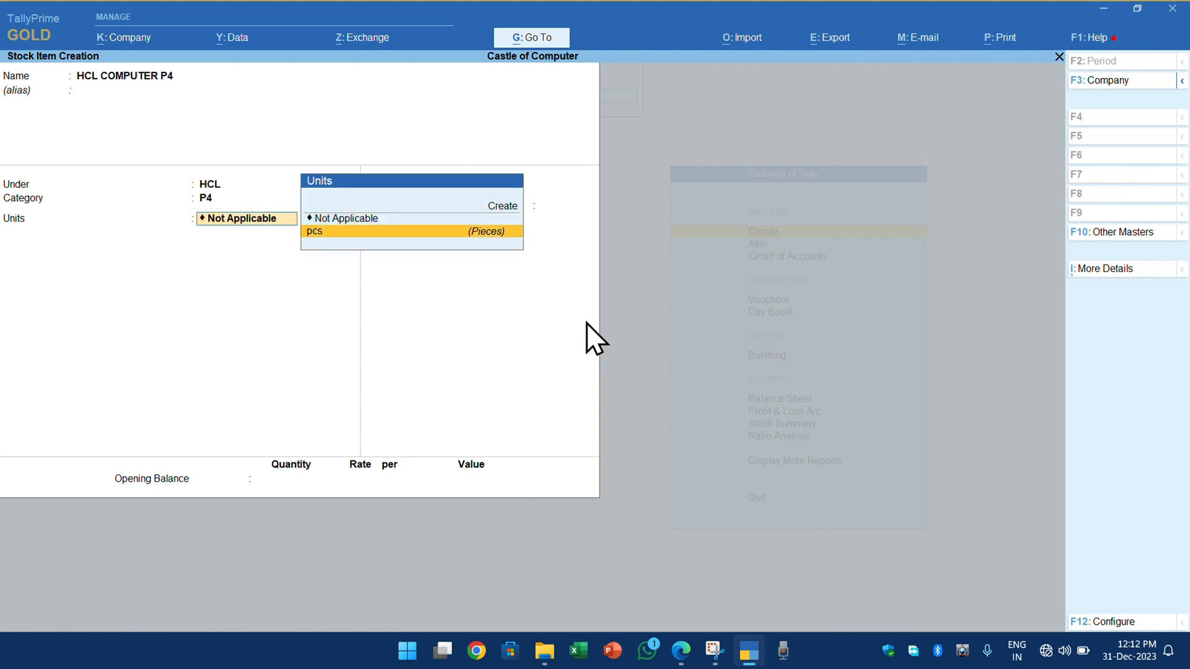
pyautogui.press('Up')
pyautogui.press('Up')
pyautogui.press('Return')
pyautogui.press('Escape')
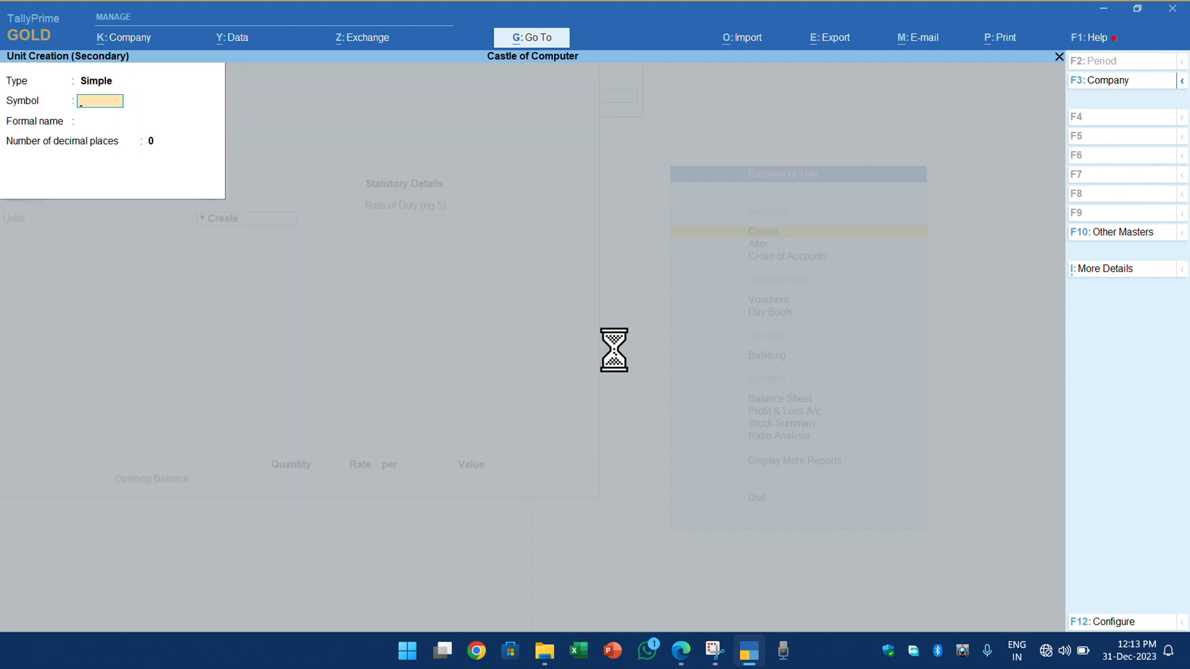
pyautogui.press('y')
# - Set the item's unit to pcs, save HCL COMPUTER P4 without an opening balance, and return to the Gateway of Tally
pyautogui.press('Down')
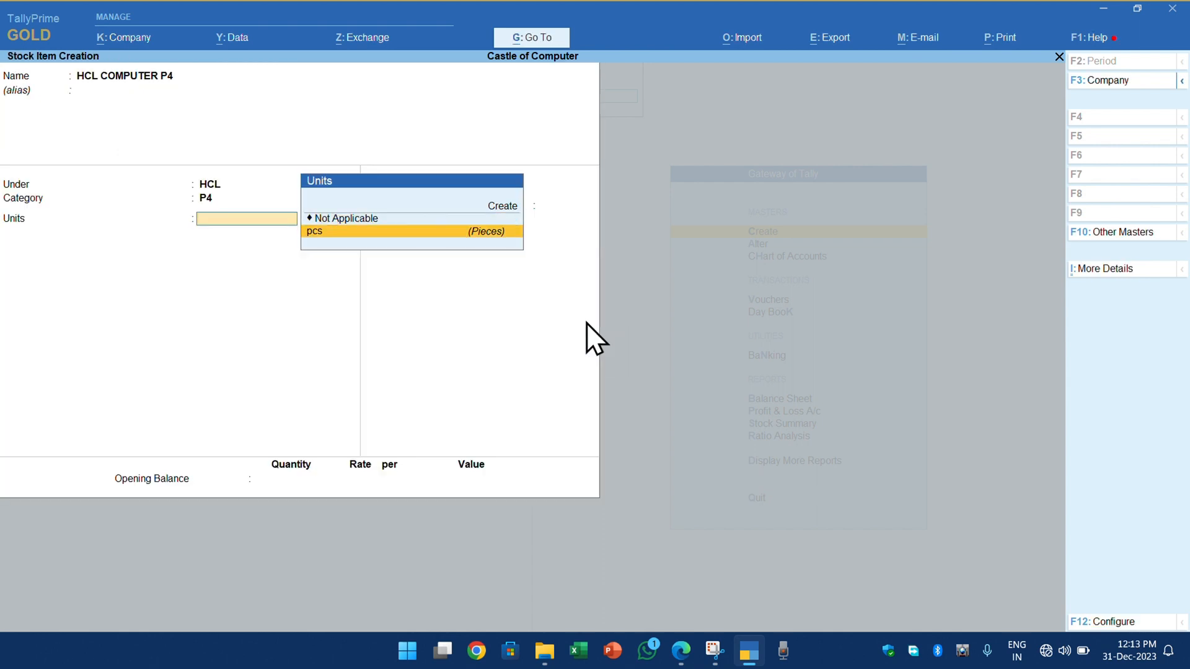
pyautogui.press('Return')
pyautogui.press('Return')
pyautogui.press('Return')
pyautogui.press('y')
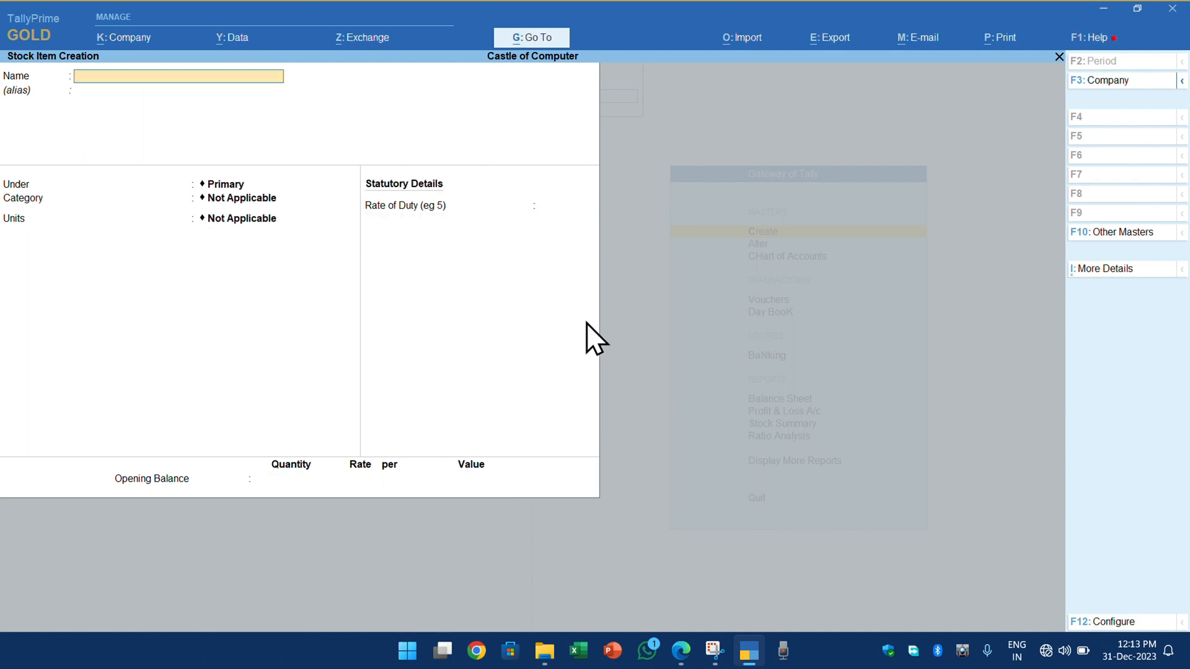
pyautogui.press('Escape')
pyautogui.press('y')
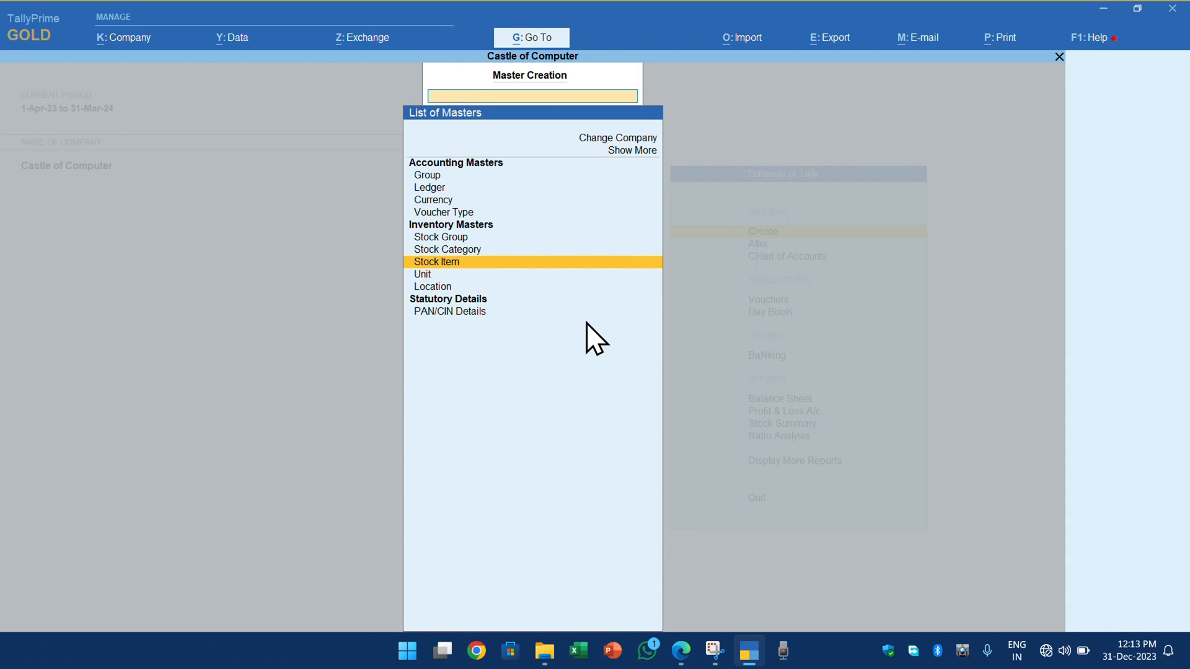
pyautogui.press('Escape')
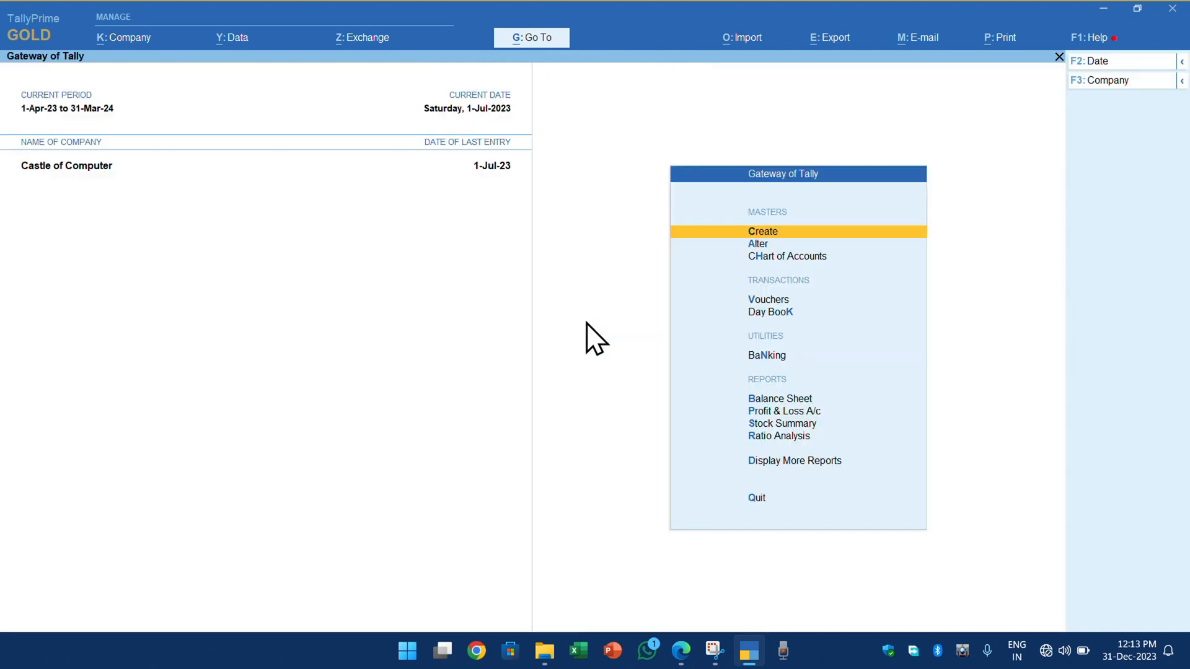
# - Open the stock item HCL COMPUTER P4 for alteration and review its group, category and unit
pyautogui.press('a')
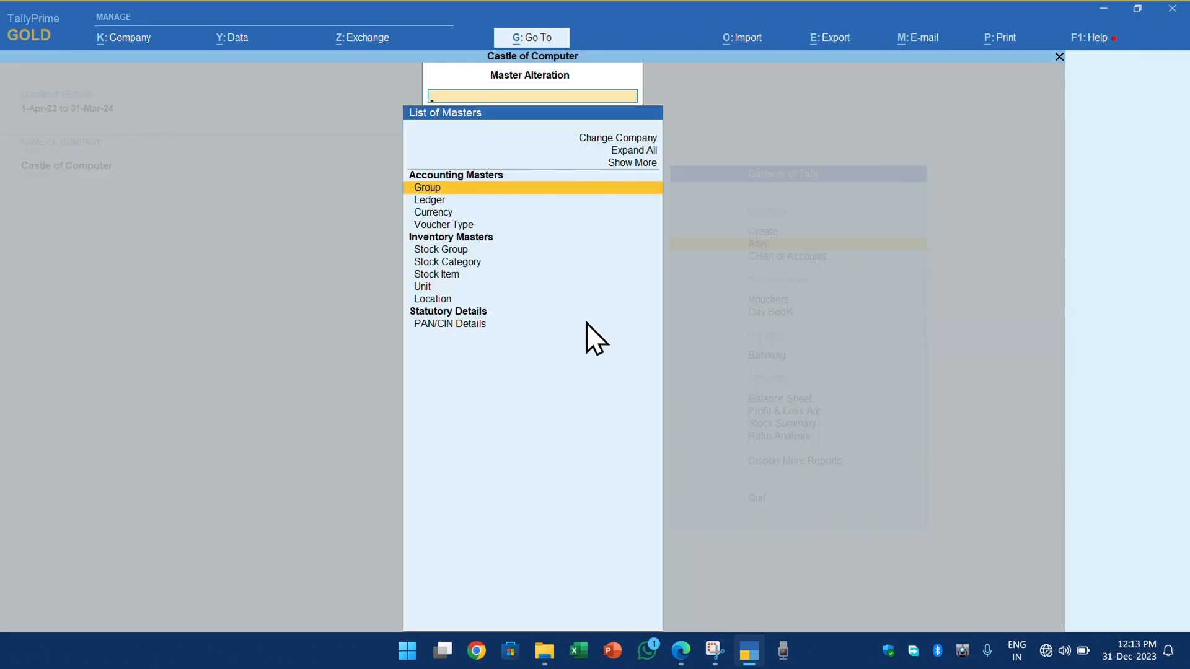
pyautogui.press('Down')
pyautogui.press('Down')
pyautogui.press('Down')
pyautogui.press('Down')
pyautogui.press('Down')
pyautogui.press('Down')
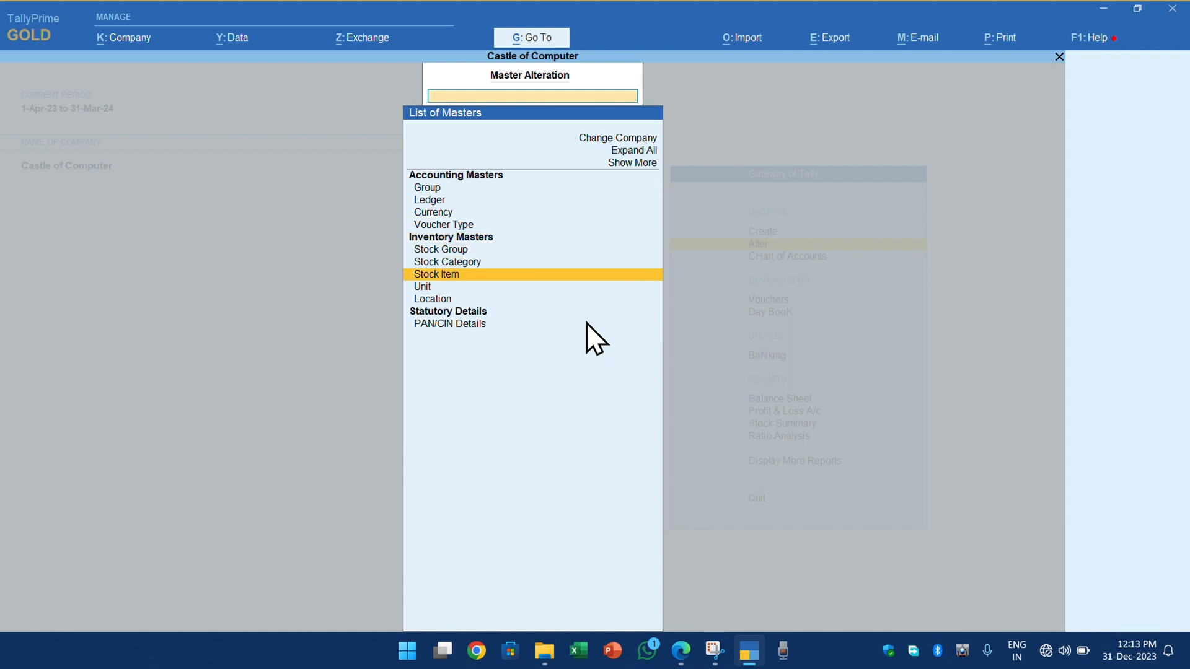
pyautogui.press('Return')
pyautogui.press('Return')
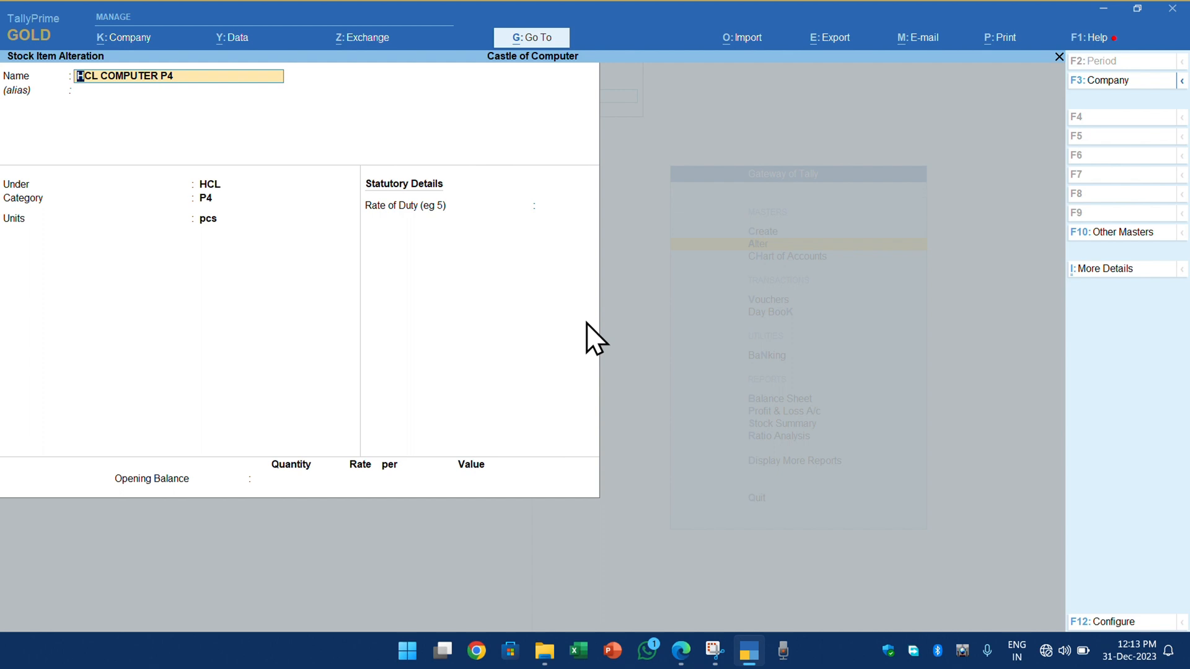
pyautogui.press('Escape')
pyautogui.press('Escape')
# - Open the stock item Oppo Reno 10 for alteration, go through its group, category and unit, and accept it
pyautogui.press('Return')
pyautogui.press('Down')
pyautogui.press('Return')
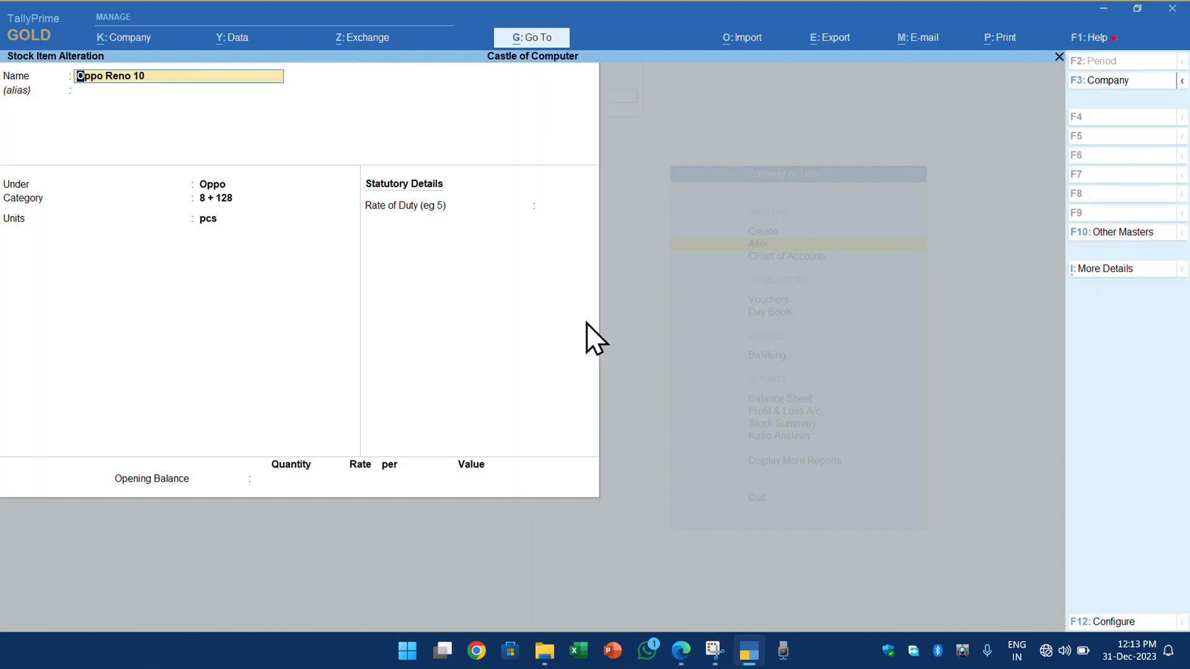
pyautogui.press('Return')
pyautogui.press('Return')
pyautogui.press('Return')
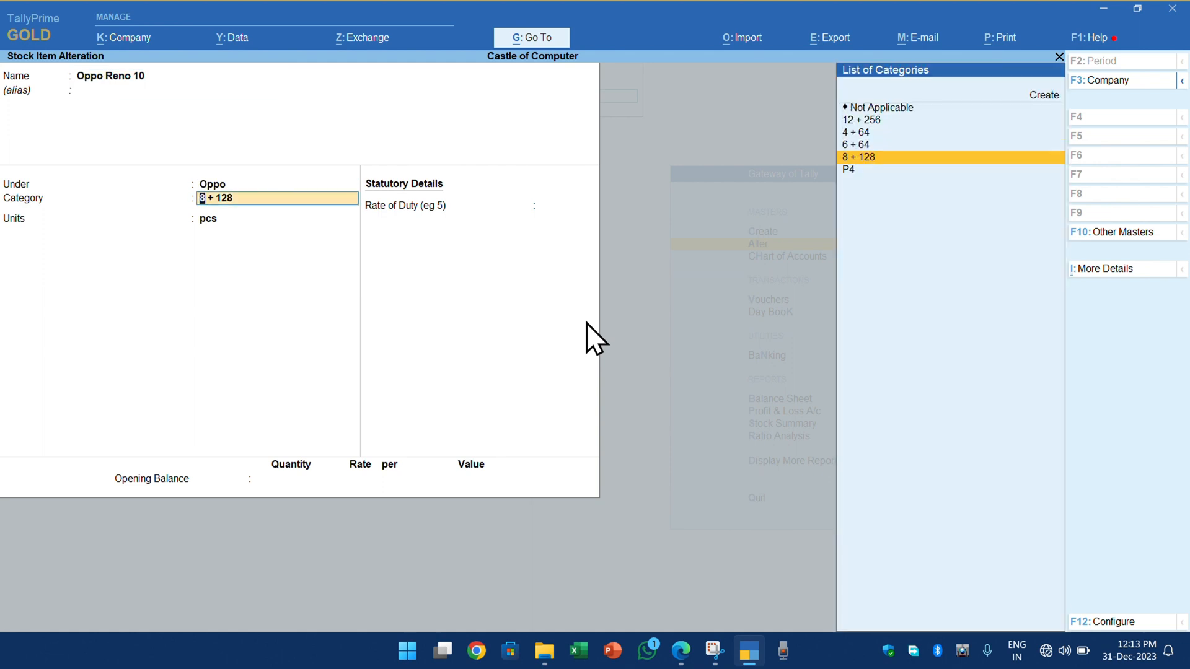
pyautogui.press('Return')
pyautogui.press('Return')
pyautogui.press('Return')
pyautogui.press('Return')
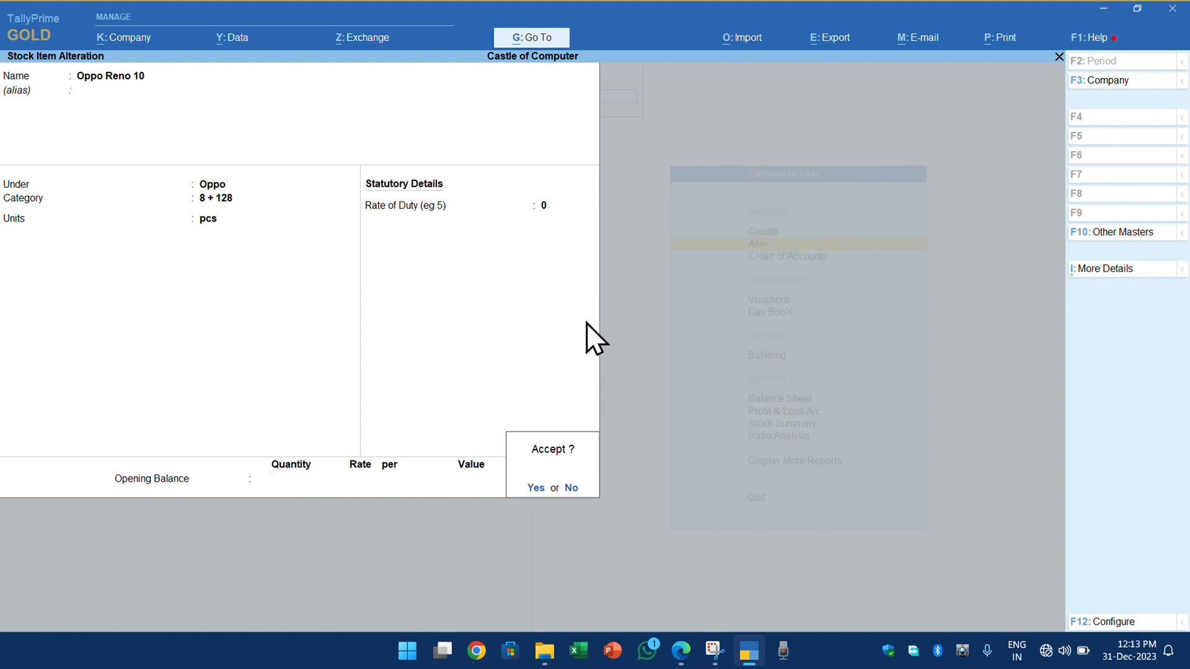
pyautogui.press('Return')
pyautogui.press('Escape')
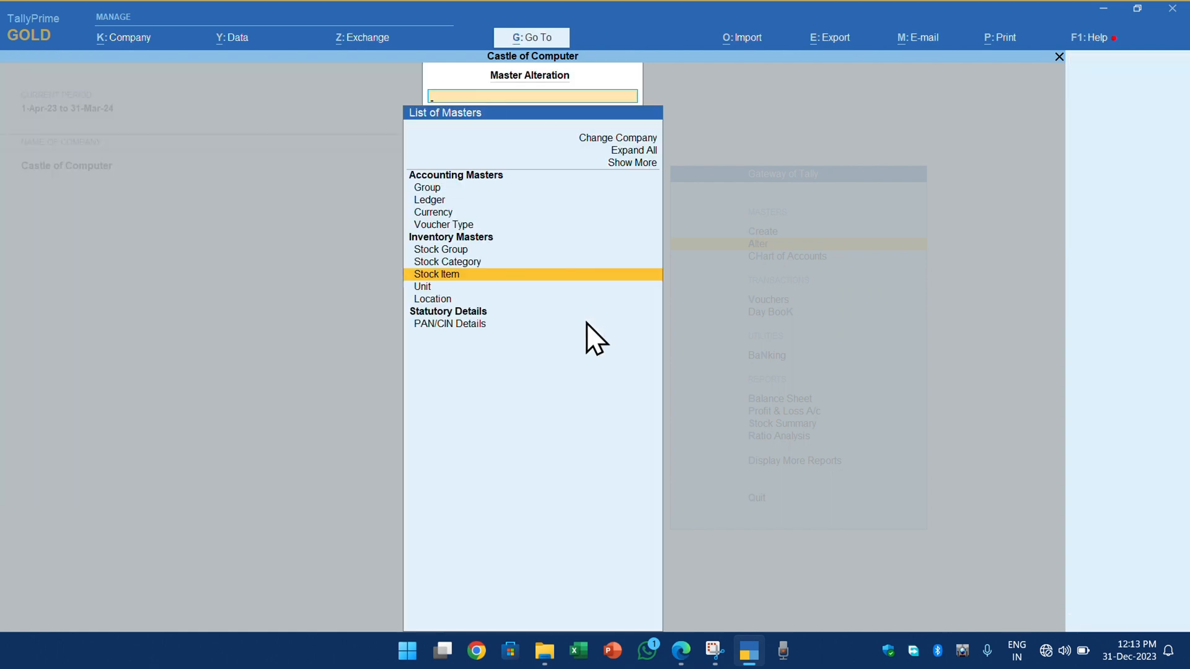
pyautogui.press('Escape')
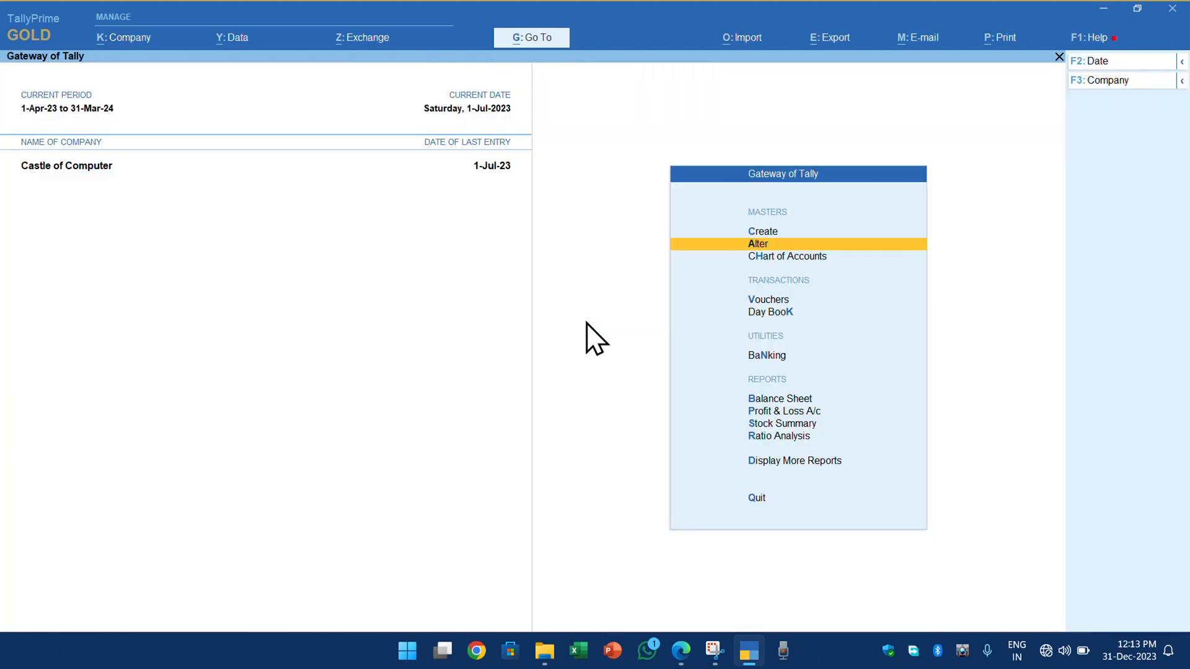
# - Start another new stock item and name it WHEAT FLOUR without an alias
pyautogui.press('Up')
pyautogui.press('Return')
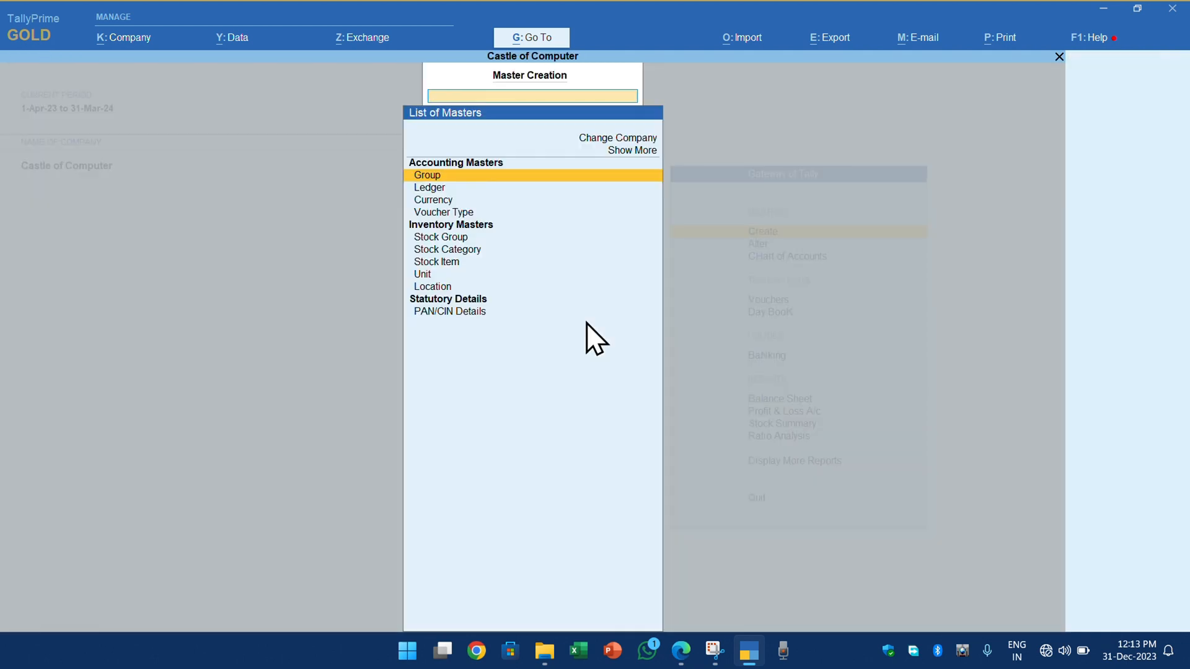
pyautogui.press('Down')
pyautogui.press('Down')
pyautogui.press('Down')
pyautogui.press('Down')
pyautogui.press('Down')
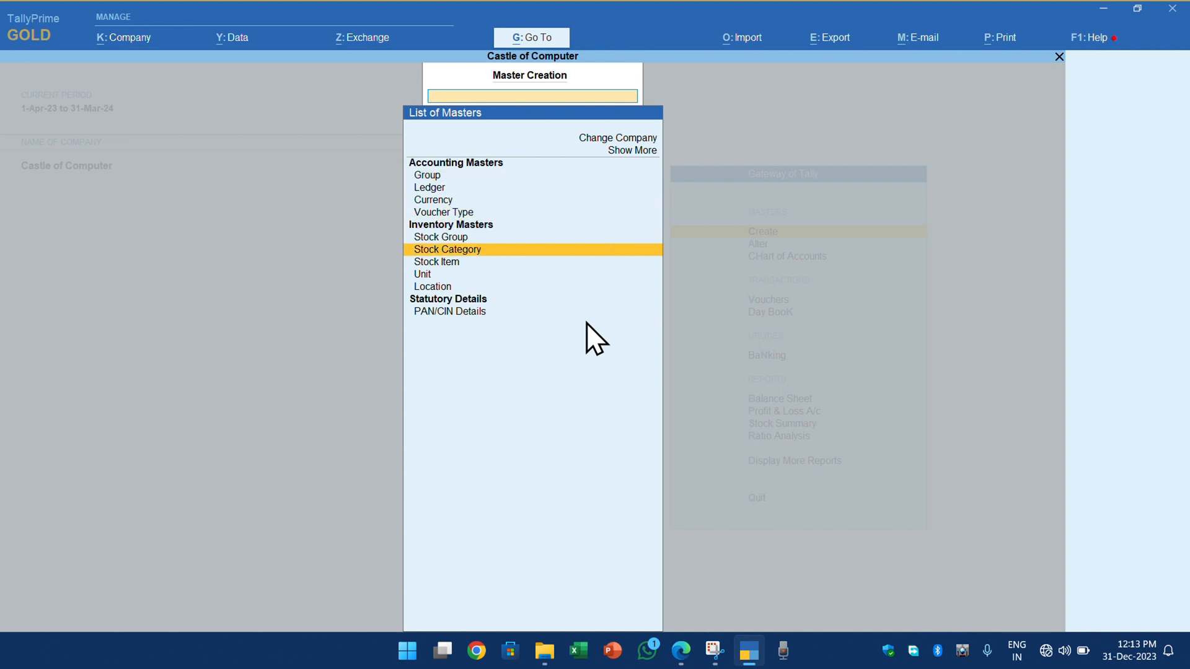
pyautogui.press('Up')
pyautogui.press('Down')
pyautogui.press('Up')
pyautogui.press('Down')
pyautogui.press('Down')
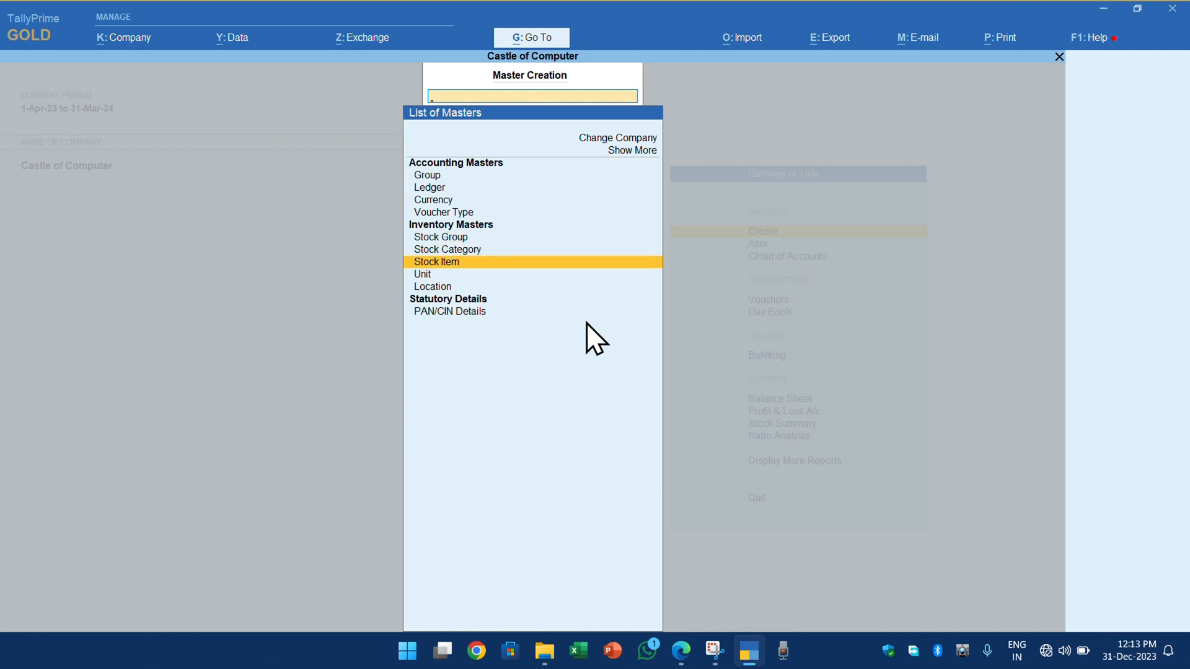
pyautogui.press('Return')
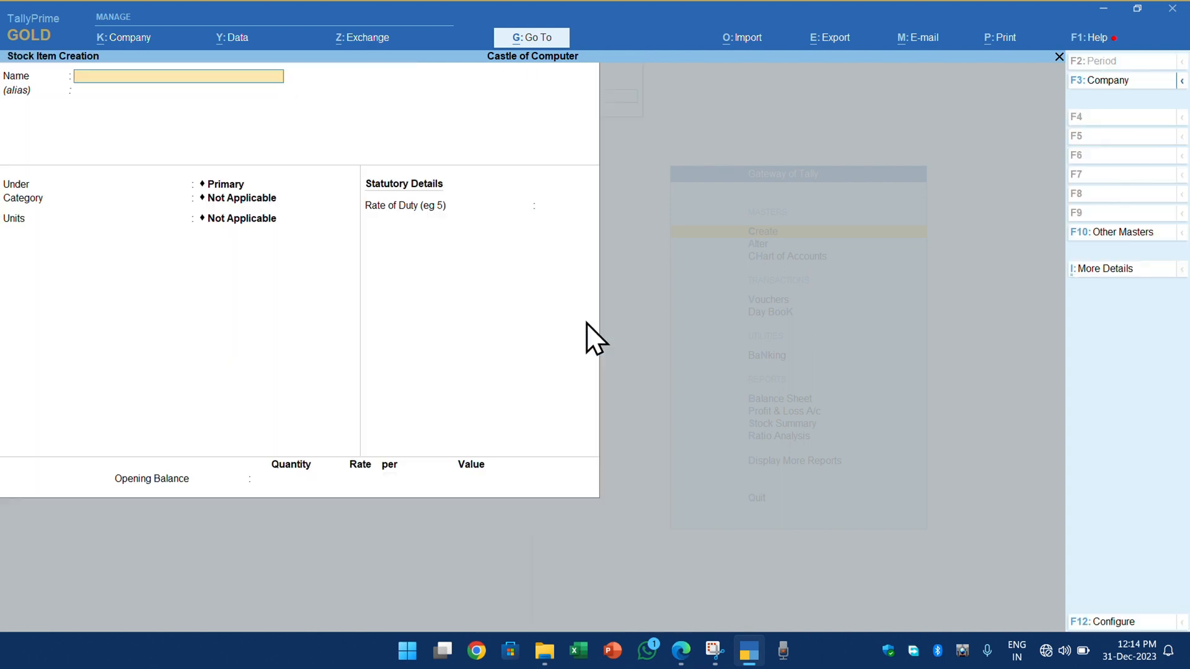
pyautogui.write('WHEAT FLOUR')
pyautogui.press('Return')
pyautogui.press('Return')
# - Create the stock group RAJBHOJ under Primary from within the item form and use it for WHEAT FLOUR
pyautogui.hotkey('alt', 'c')
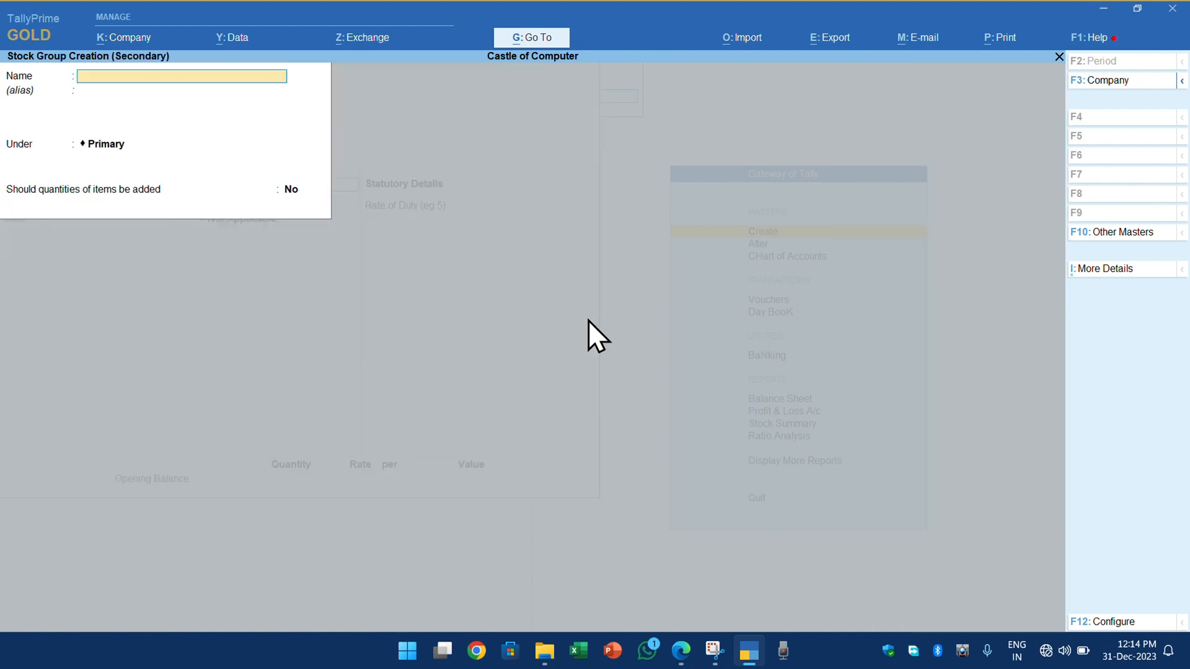
pyautogui.write('RAJBHO')
pyautogui.press('Return')
pyautogui.press('Return')
pyautogui.press('Return')
pyautogui.press('Return')
pyautogui.press('Return')
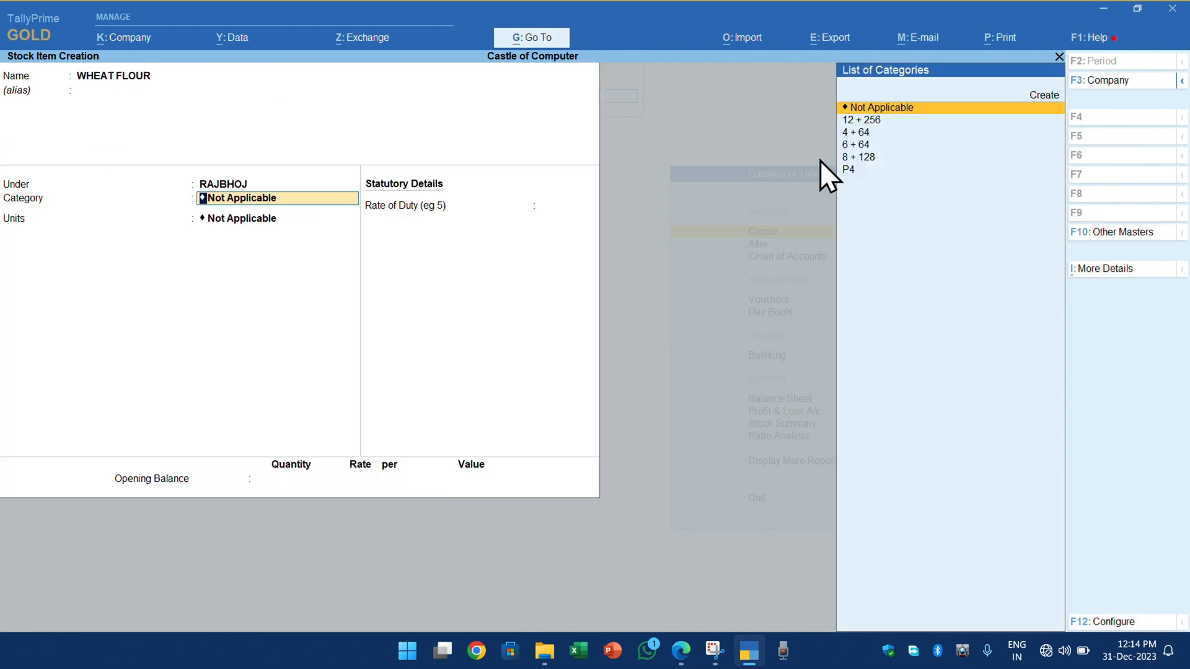
# - Keep RAJBHOJ as the item's group and set its category to Not Applicable
pyautogui.hotkey('shift', 'Tab')
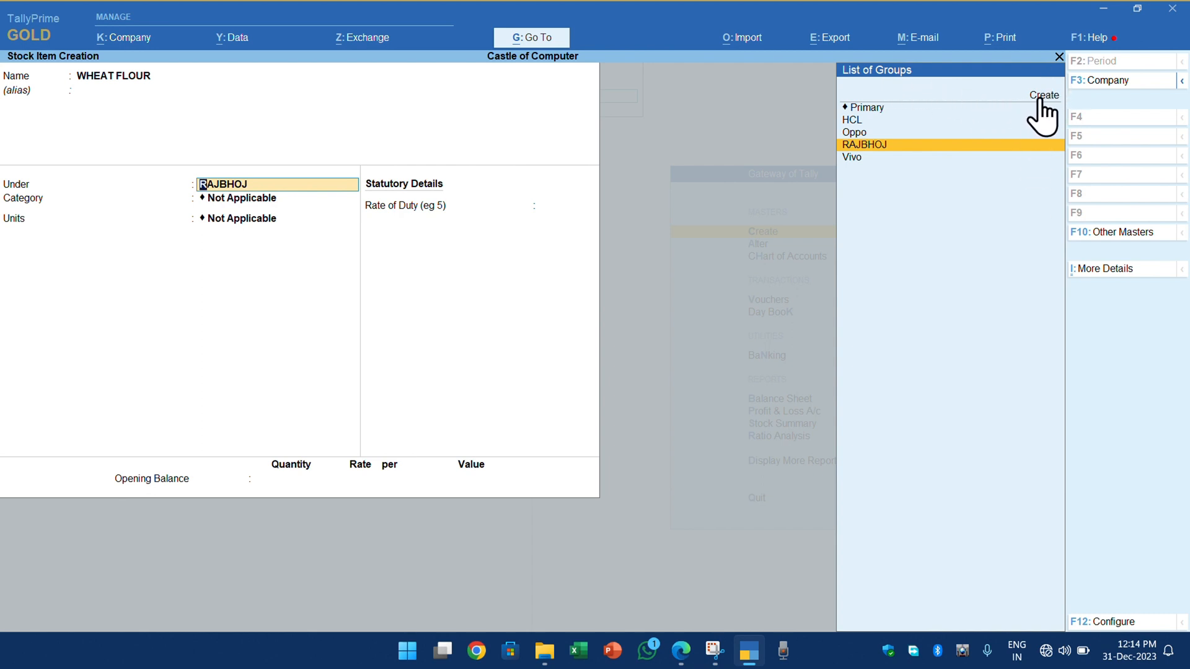
pyautogui.press('Return')
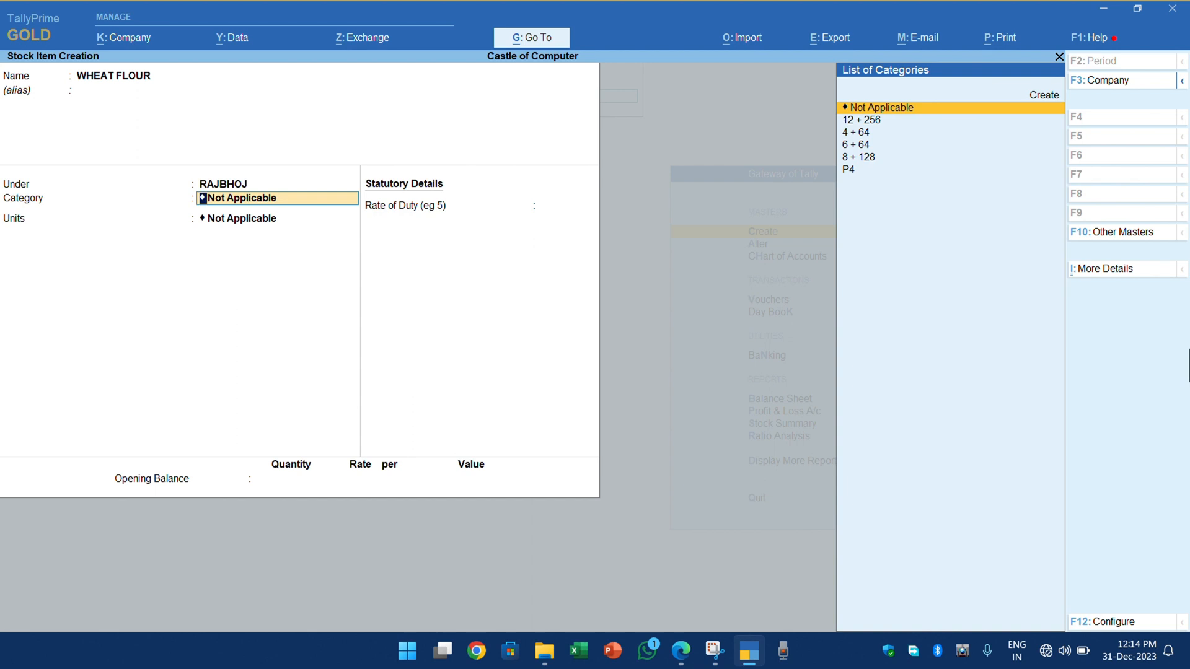
pyautogui.press('Down')
pyautogui.press('Down')
pyautogui.press('Up')
pyautogui.press('Up')
pyautogui.press('Return')
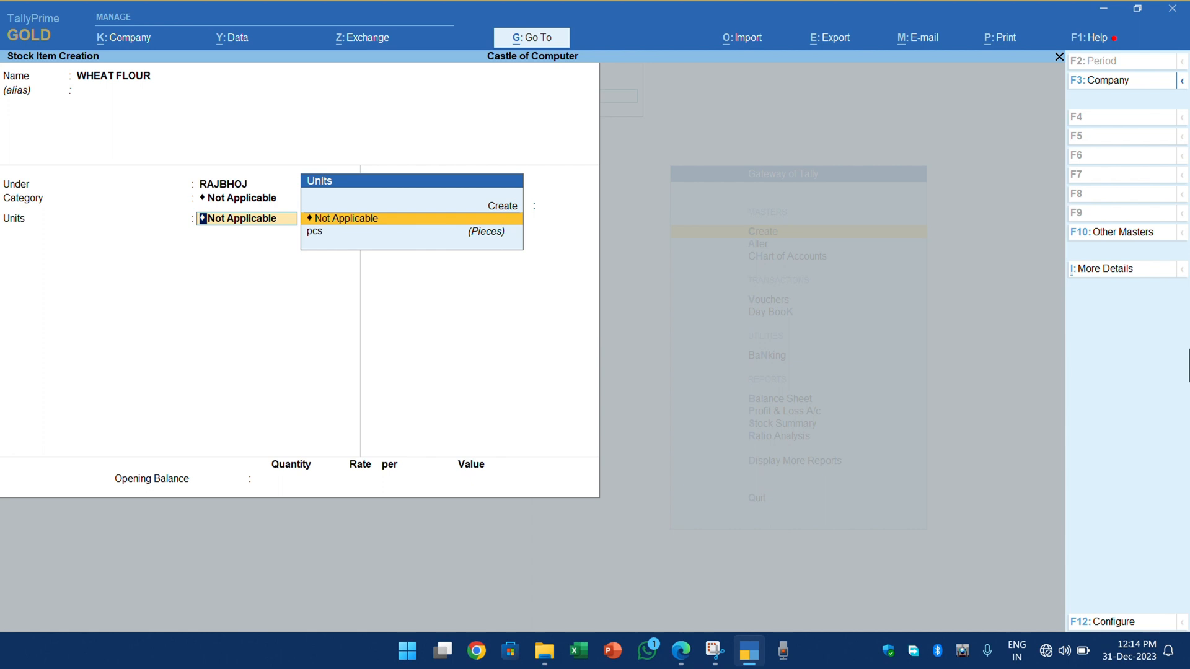
# - Create the simple unit KG with formal name KILOGRAM and 0 decimal places from the item form, and use it for WHEAT FLOUR
pyautogui.press('Up')
pyautogui.press('Return')
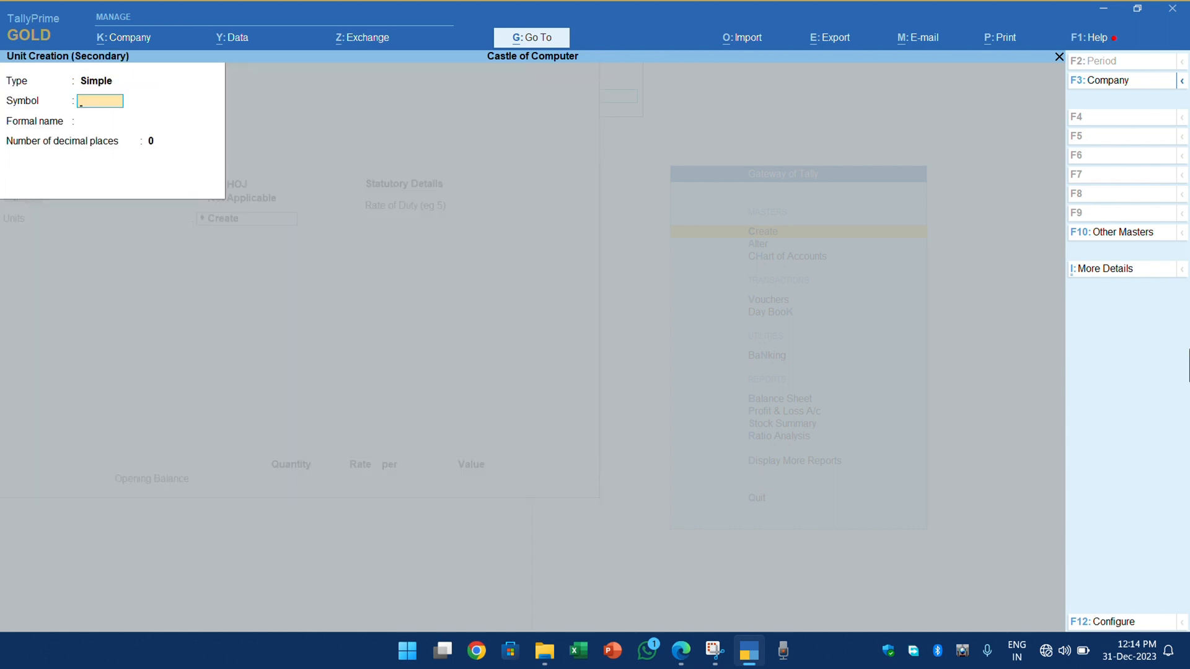
pyautogui.write('KG')
pyautogui.press('Return')
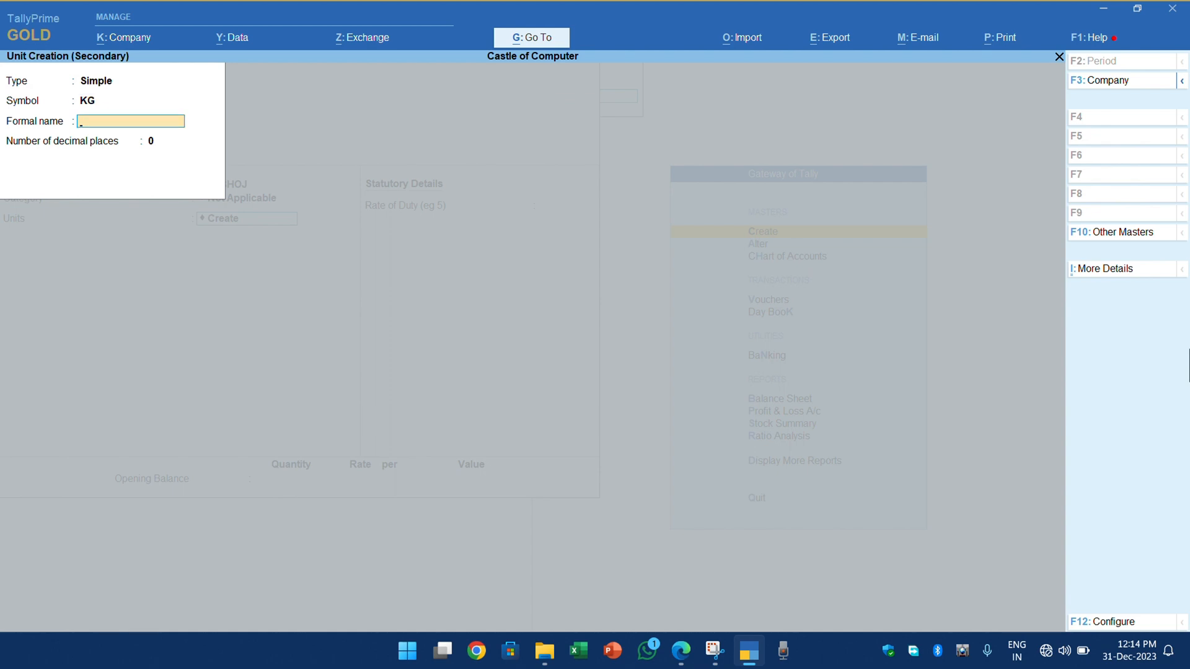
pyautogui.write('KILOGRAM')
pyautogui.press('Return')
# - Leave the rate of duty at 0 without an opening balance and save the WHEAT FLOUR stock item
pyautogui.press('Return')
pyautogui.press('Return')
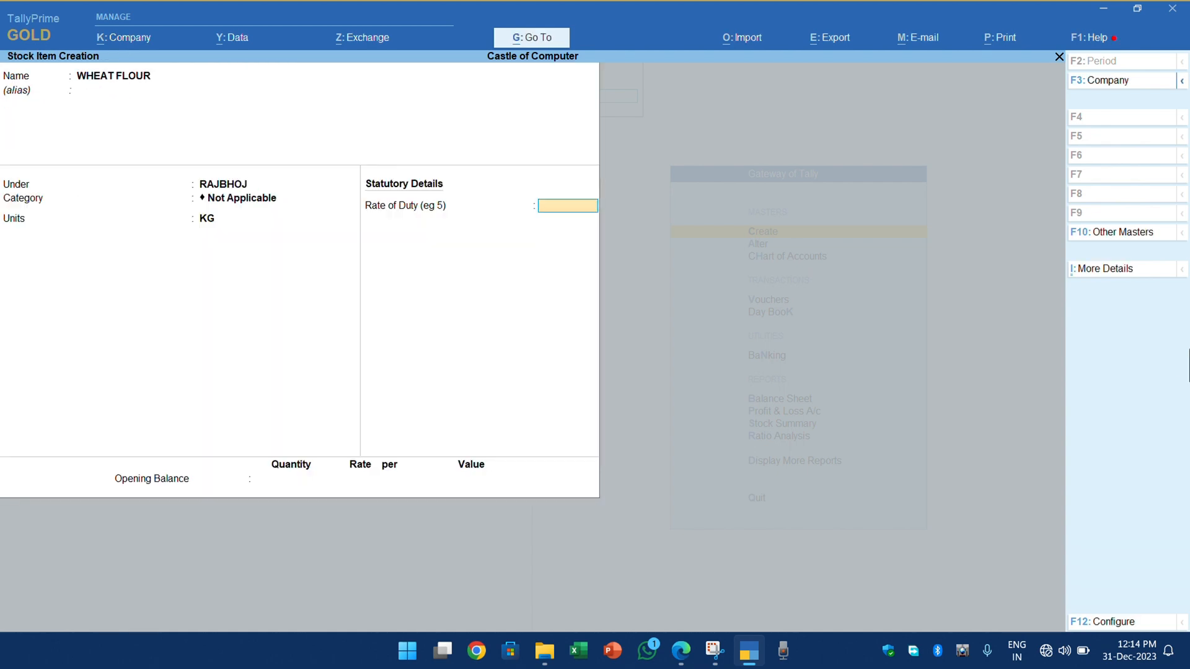
pyautogui.press('Return')
pyautogui.press('Return')
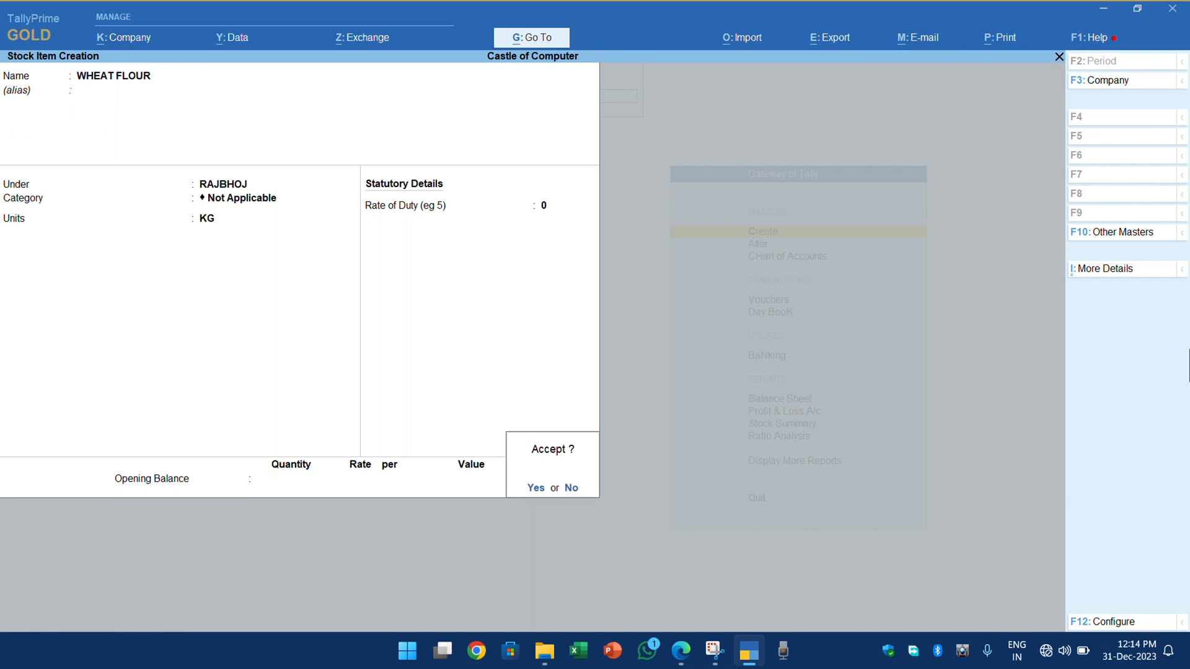
pyautogui.press('Return')
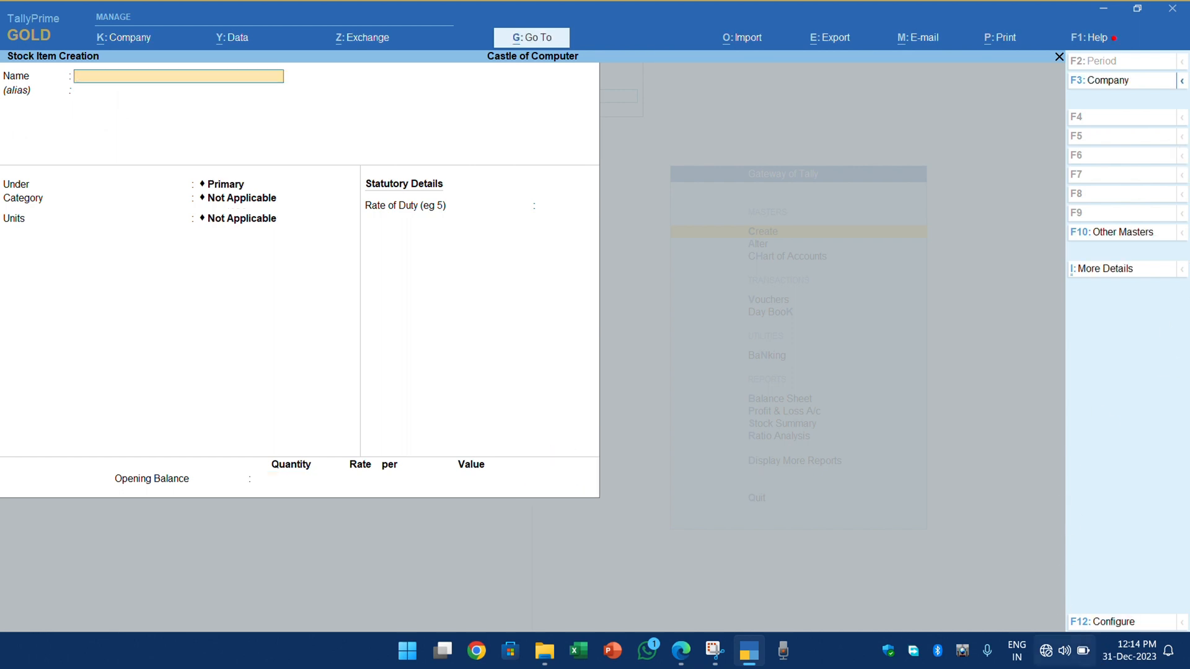
pyautogui.click(1062, 661)
pyautogui.click(1008, 552)
pyautogui.click(804, 481)
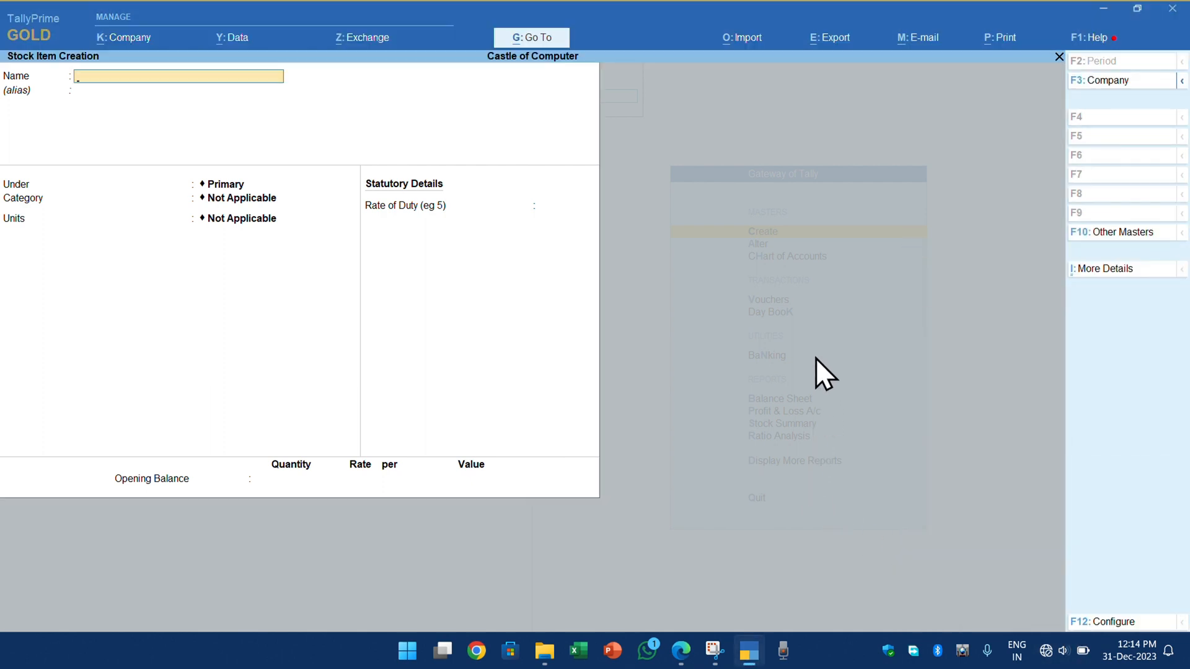
pyautogui.write('DELL LAPTOP TOUCH C')
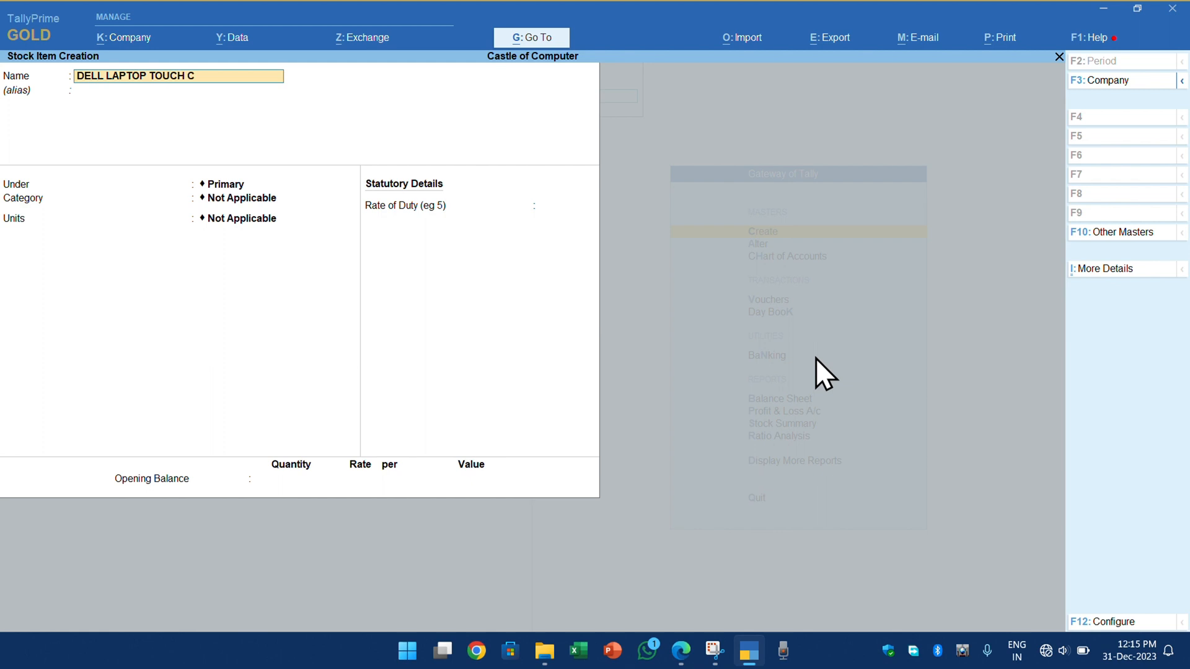
pyautogui.press('BackSpace')
pyautogui.write('SCREEN')
pyautogui.press('BackSpace')
pyautogui.press('BackSpace')
pyautogui.press('BackSpace')
pyautogui.press('BackSpace')
pyautogui.press('BackSpace')
pyautogui.press('BackSpace')
pyautogui.press('BackSpace')
pyautogui.press('BackSpace')
pyautogui.press('BackSpace')
pyautogui.press('BackSpace')
pyautogui.press('BackSpace')
pyautogui.press('BackSpace')
pyautogui.press('BackSpace')
pyautogui.press('BackSpace')
pyautogui.press('BackSpace')
pyautogui.press('BackSpace')
pyautogui.press('BackSpace')
pyautogui.press('BackSpace')
pyautogui.press('BackSpace')
pyautogui.press('BackSpace')
pyautogui.press('BackSpace')
pyautogui.press('BackSpace')
pyautogui.press('BackSpace')
pyautogui.press('BackSpace')
# - Name the new stock item DELL LATTITUDE 5400 without an alias
pyautogui.write('DELL LATTITUDE 5400')
pyautogui.press('Return')
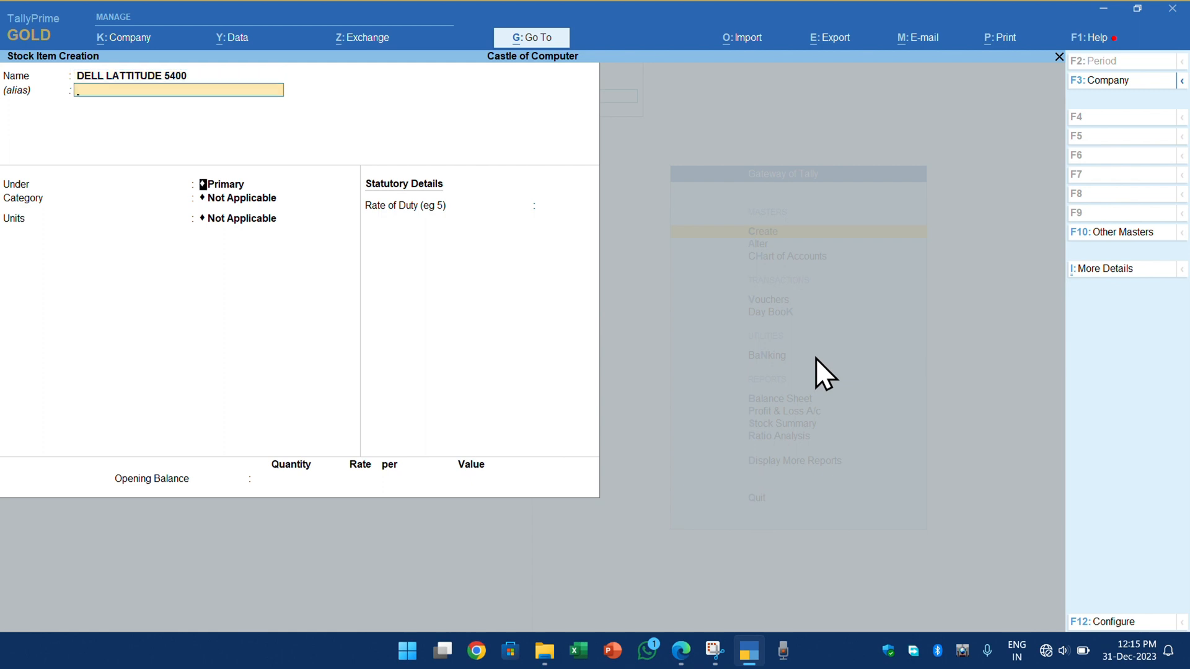
pyautogui.press('Return')
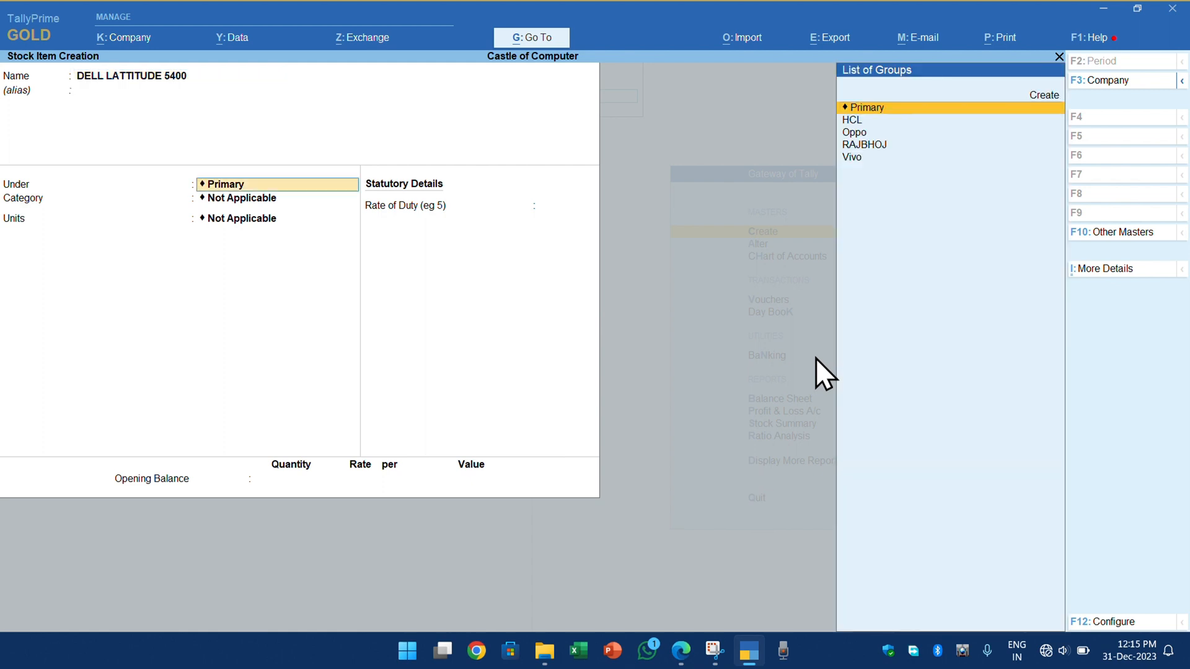
# - Create the stock group DELL under Primary, without adding item quantities, and use it for DELL LATTITUDE 5400
pyautogui.press('Down')
pyautogui.press('Down')
pyautogui.press('Down')
pyautogui.press('Up')
pyautogui.press('Up')
pyautogui.press('Up')
pyautogui.press('Up')
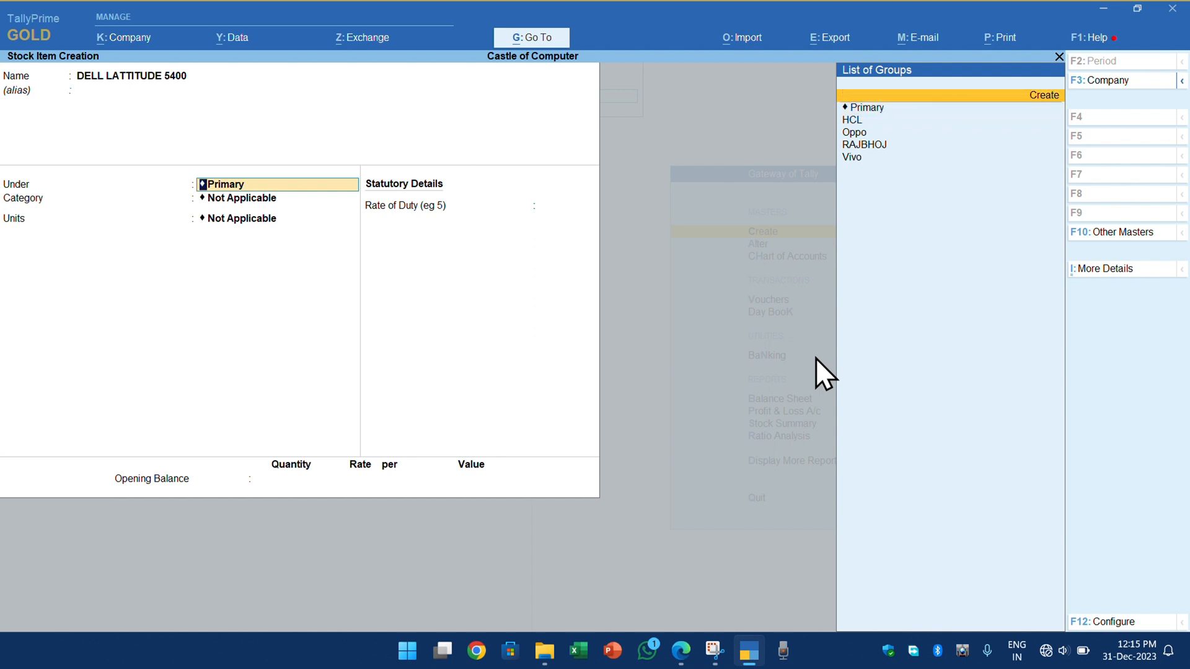
pyautogui.press('Return')
pyautogui.write('DELL')
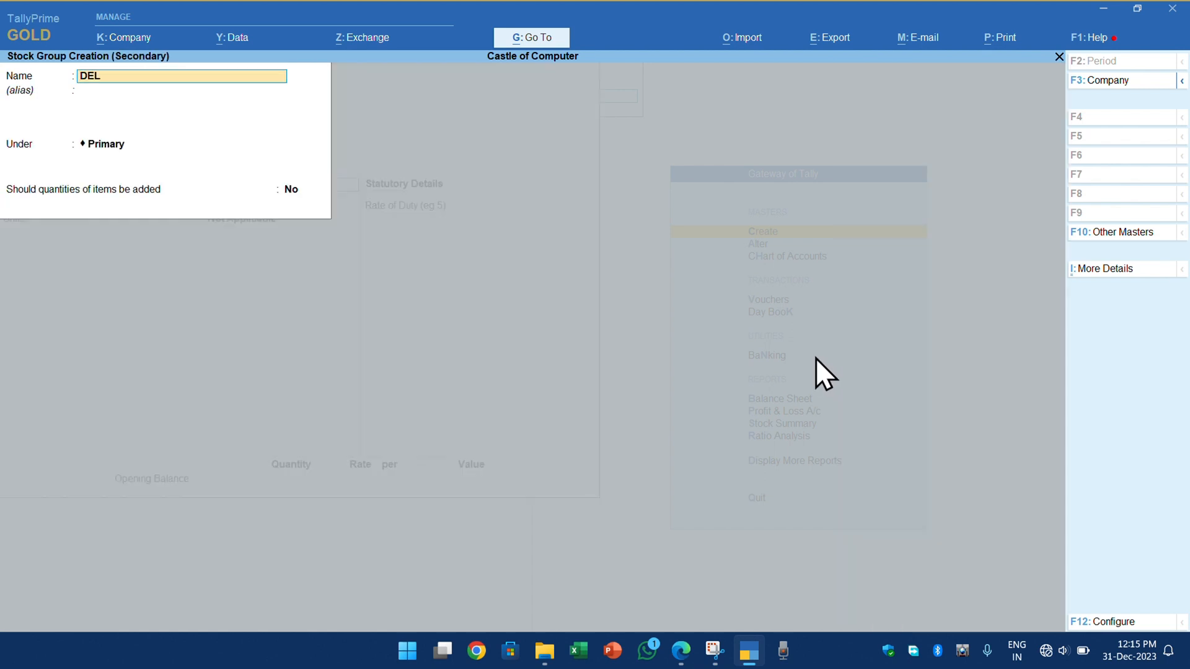
pyautogui.press('Return')
pyautogui.press('Return')
pyautogui.press('Return')
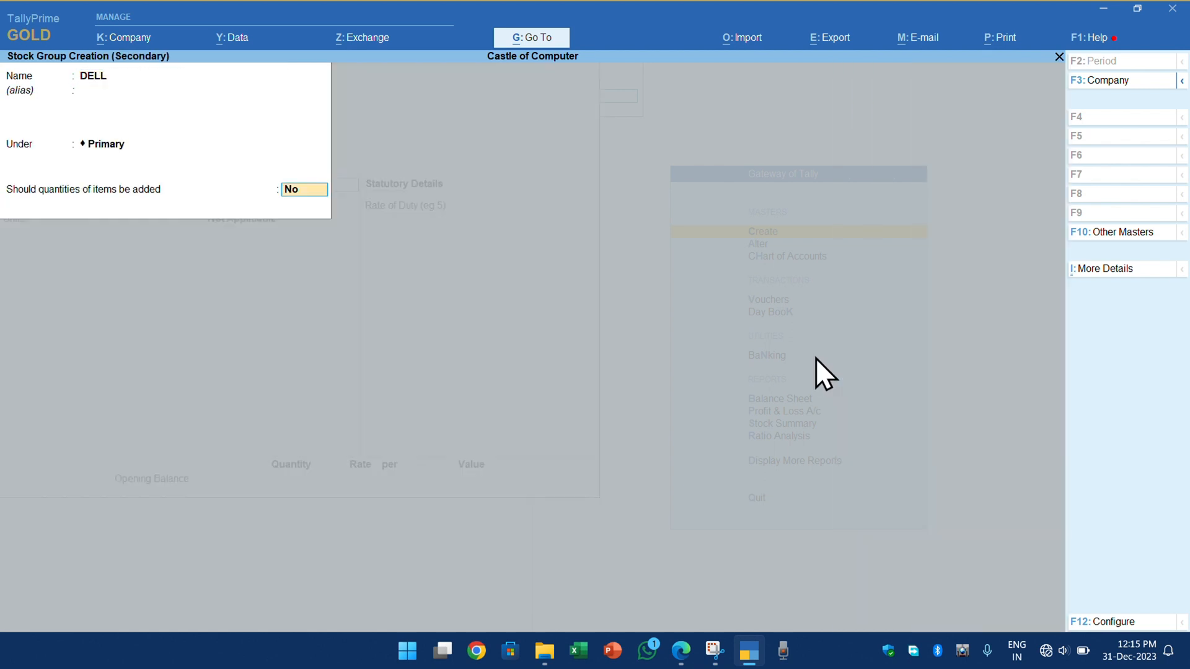
pyautogui.press('Return')
pyautogui.press('Return')
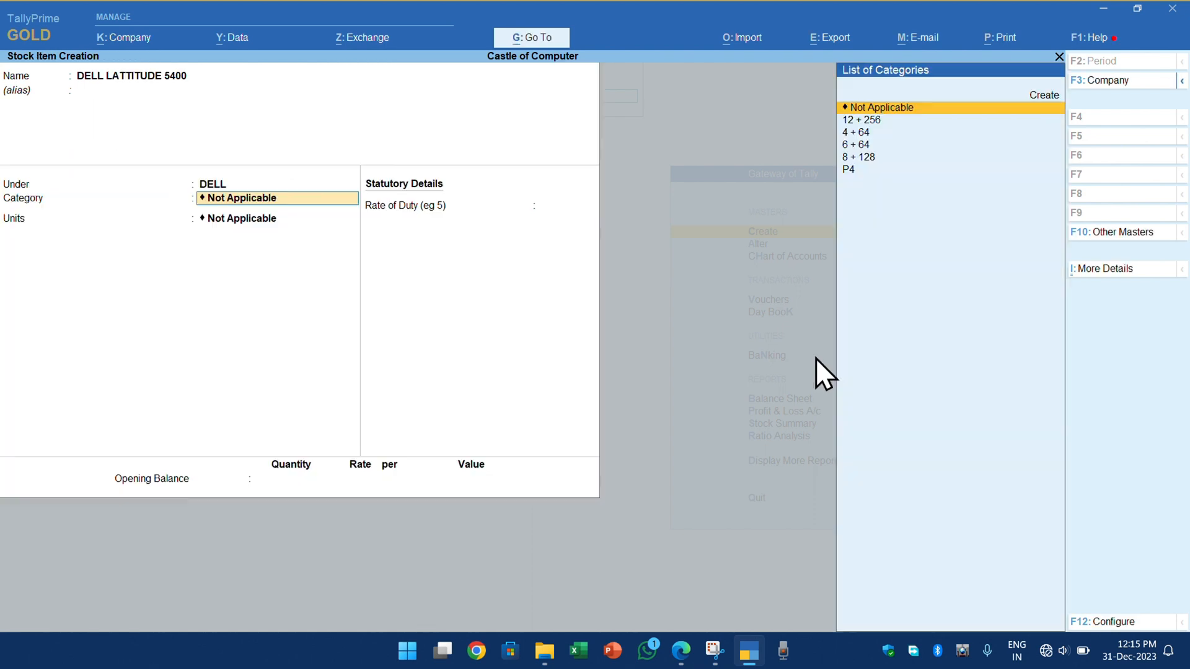
# - Create the stock category TOUCH SCREEN under Primary from within the item form and assign it to DELL LATTITUDE 5400
pyautogui.write('TOUCH SCREEN')
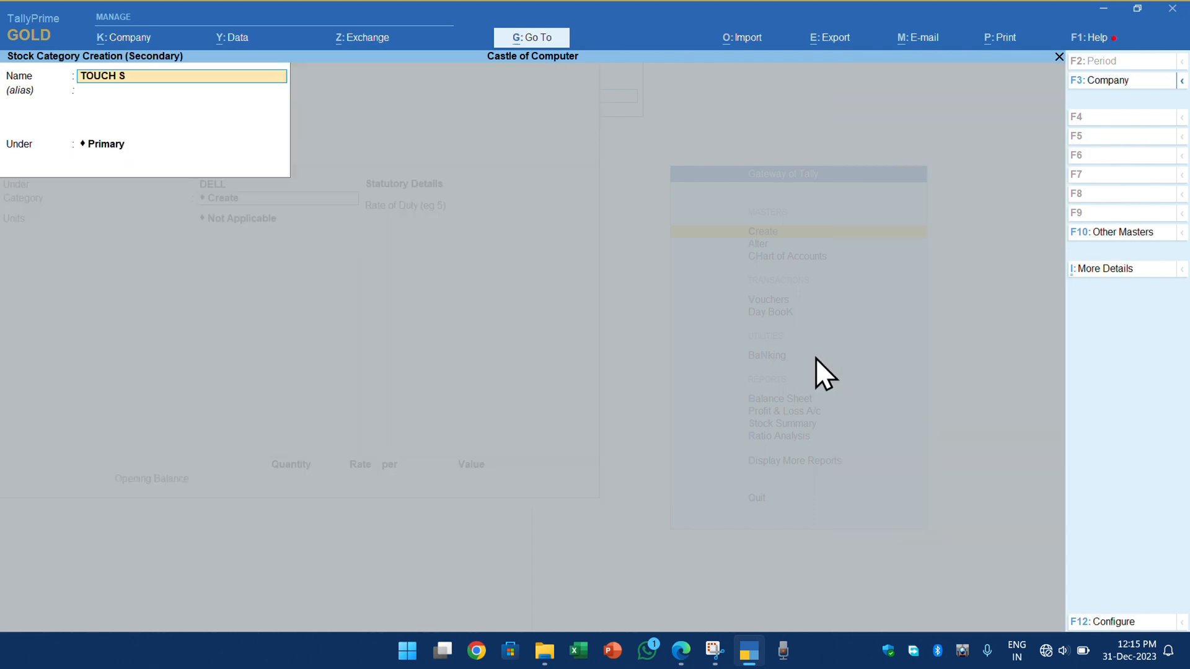
pyautogui.press('Return')
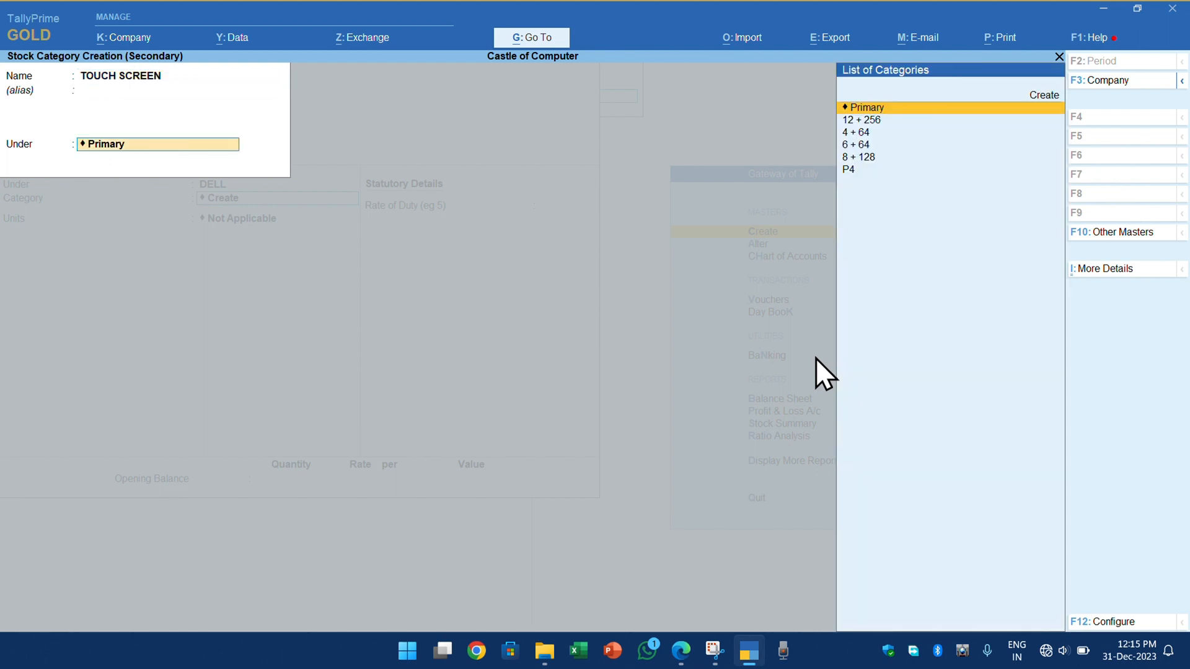
pyautogui.press('Return')
pyautogui.press('Return')
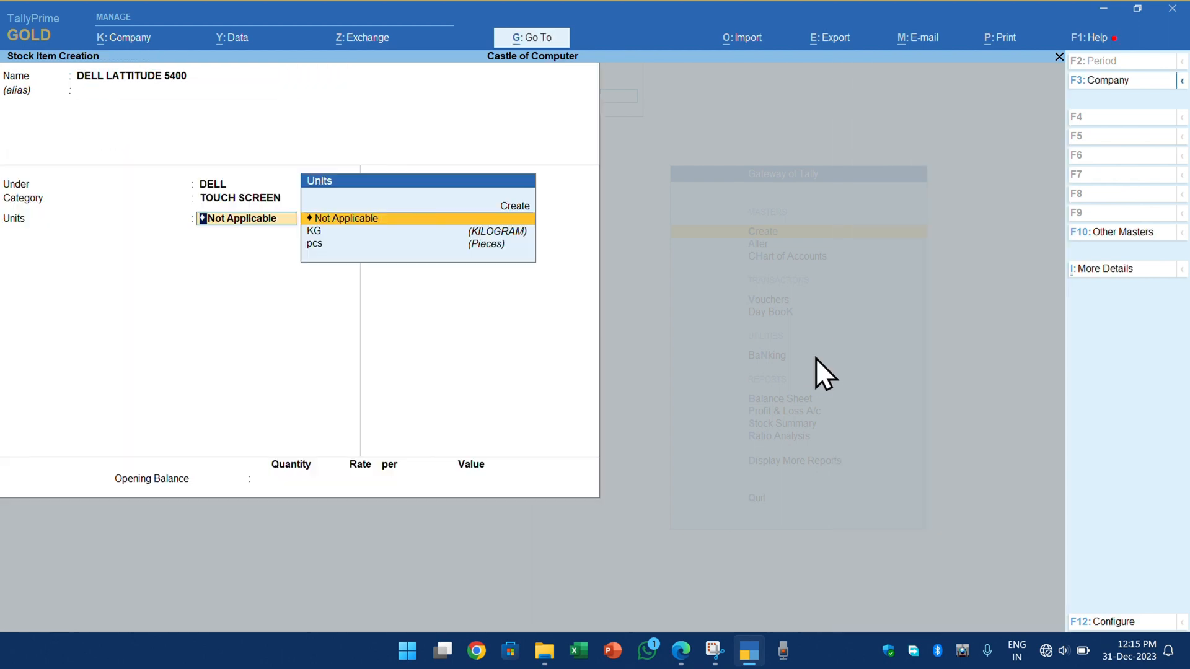
# - Try to create a new simple unit with the symbol PCS from within the item form
pyautogui.press('Down')
pyautogui.press('Down')
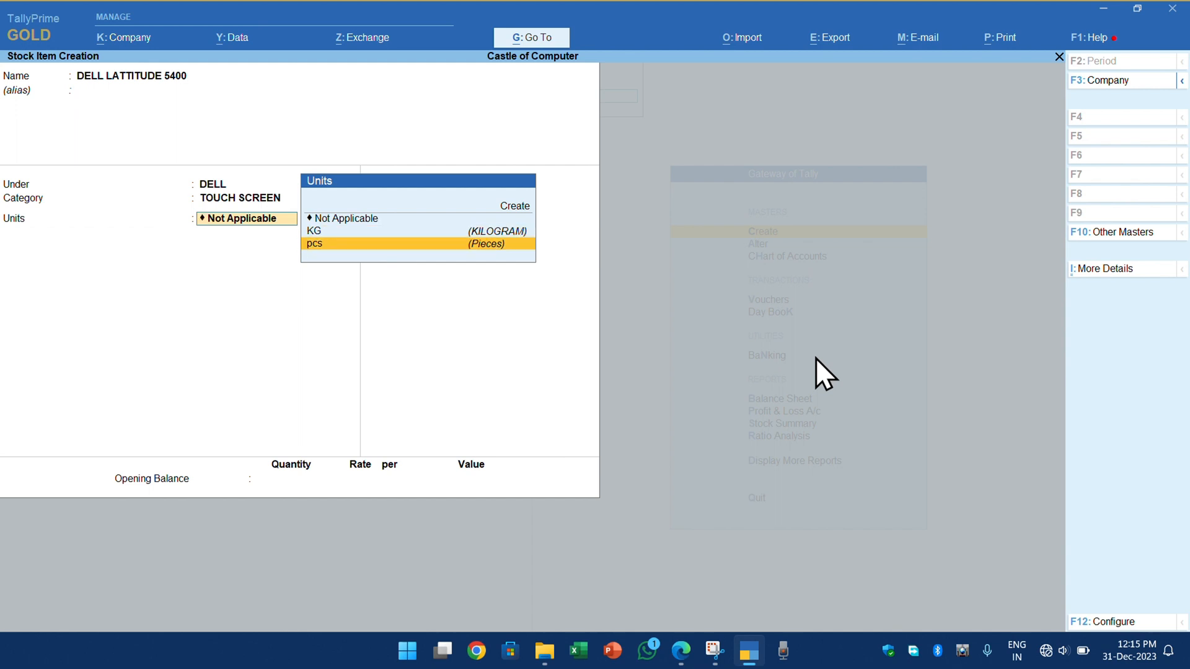
pyautogui.press('Up')
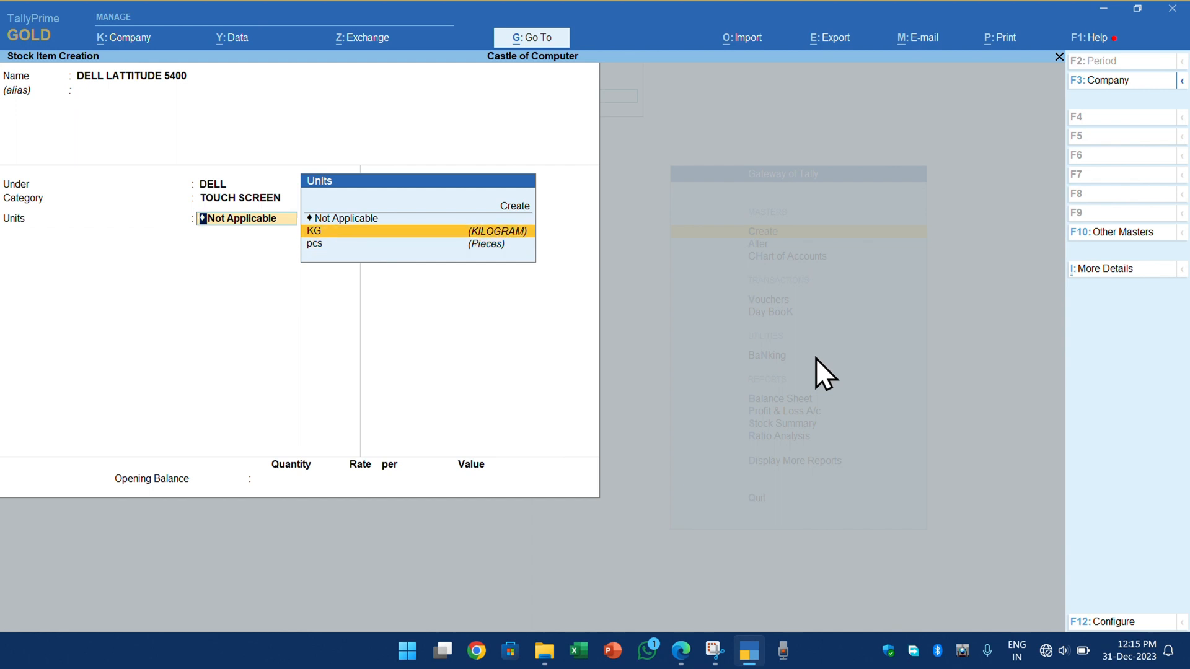
pyautogui.press('Up')
pyautogui.press('Return')
pyautogui.write('PCS')
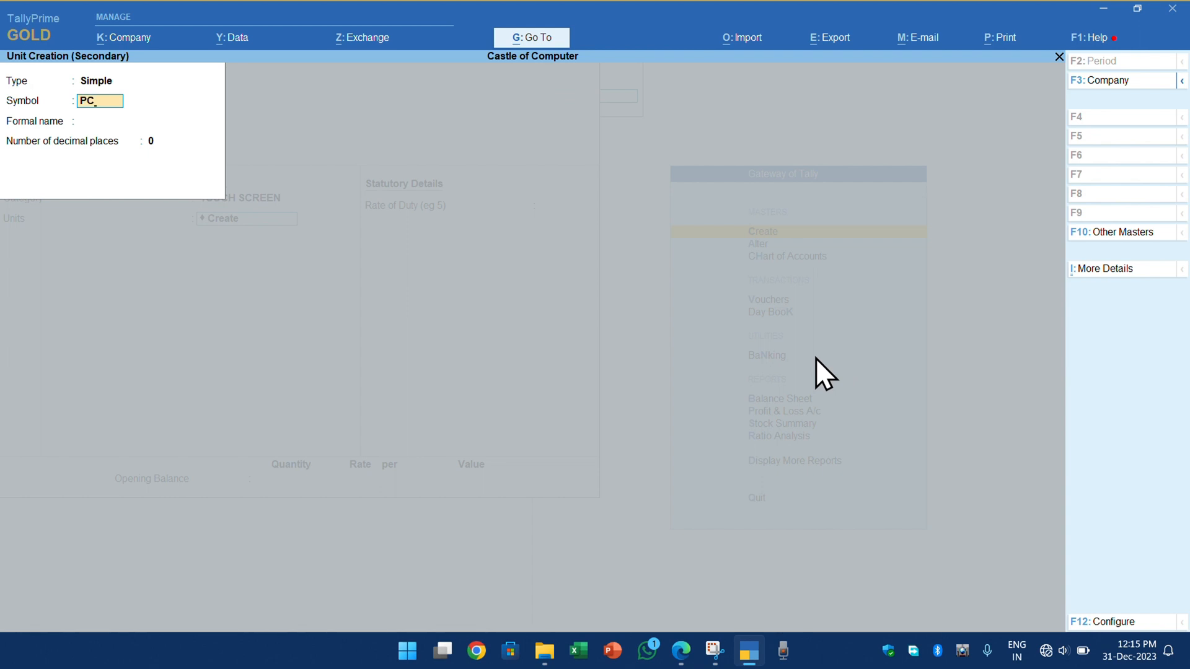
pyautogui.press('Return')
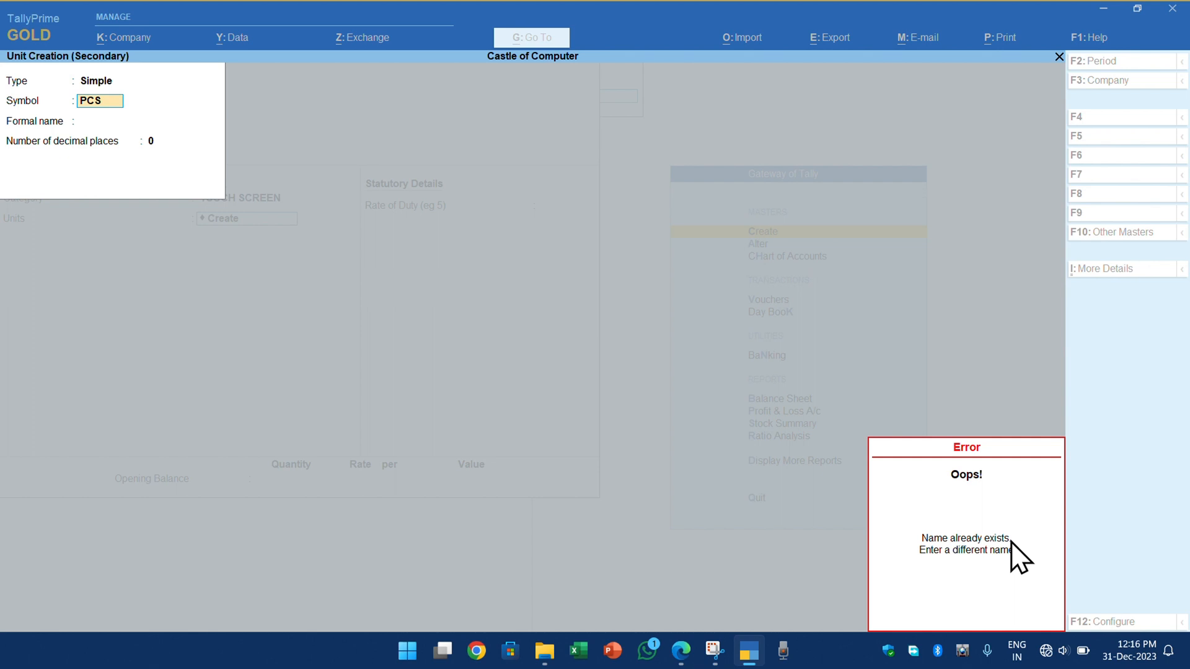
pyautogui.press('Escape')
pyautogui.press('Escape')
pyautogui.press('Escape')
pyautogui.press('Return')
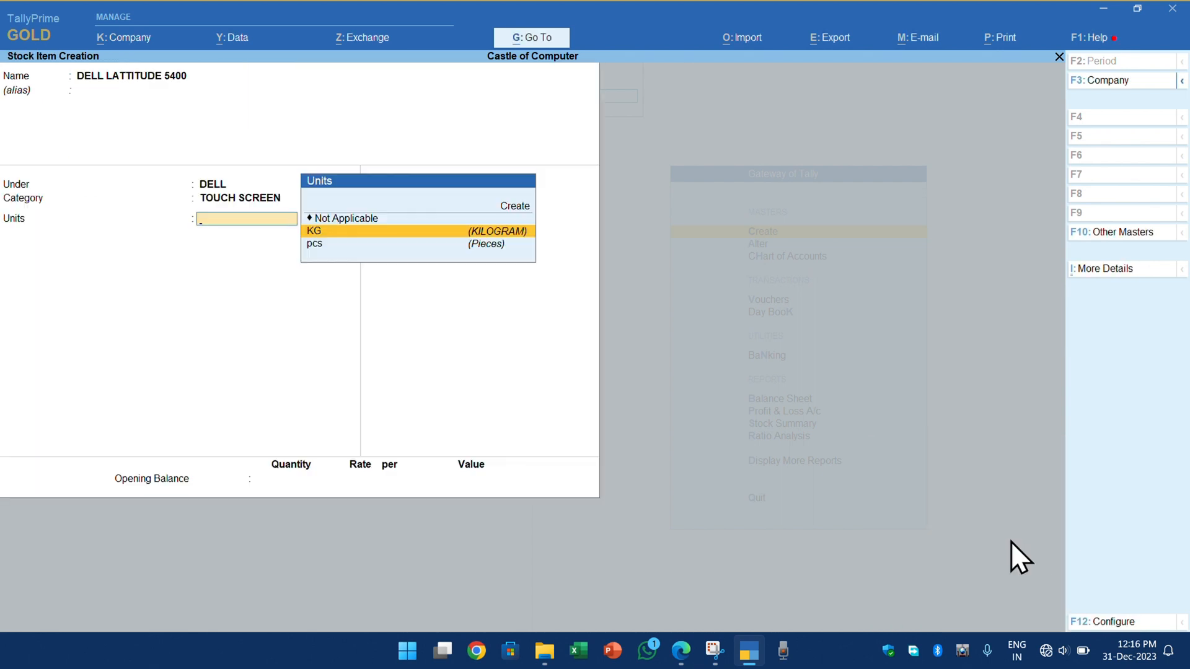
# - Set the existing unit pcs for DELL LATTITUDE 5400, keep the remaining defaults and save the item
pyautogui.press('Down')
pyautogui.press('Return')
pyautogui.press('Return')
pyautogui.press('Return')
pyautogui.press('Return')
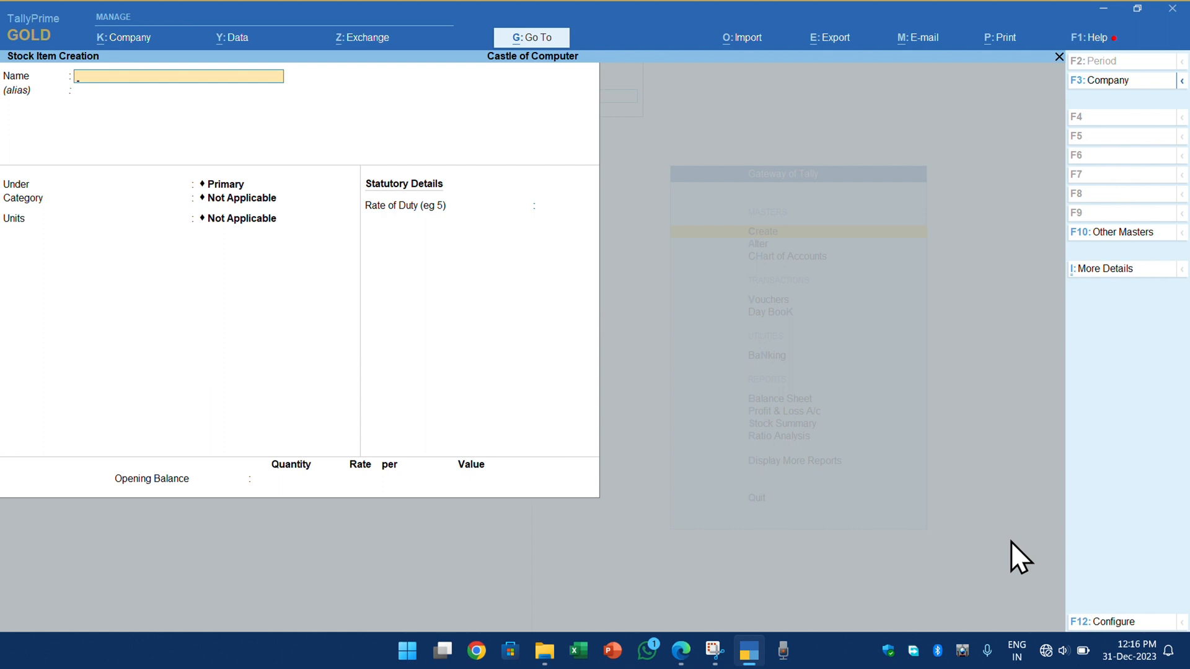
pyautogui.write('OPTICAL')
pyautogui.press('Home')
pyautogui.write('MOD')
pyautogui.press('Return')
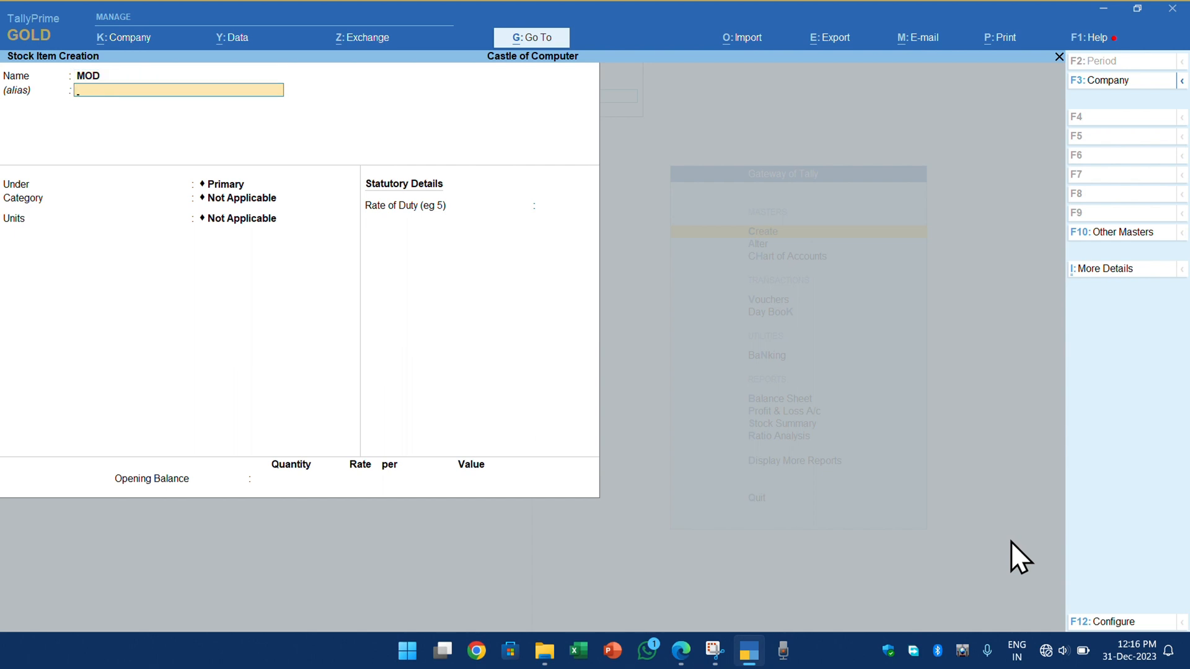
# - Name the new stock item OPTICAL MOUSE without an alias
pyautogui.press('BackSpace')
pyautogui.write('OPT')
pyautogui.write('AC')
pyautogui.press('BackSpace')
pyautogui.press('BackSpace')
pyautogui.write('ICAL')
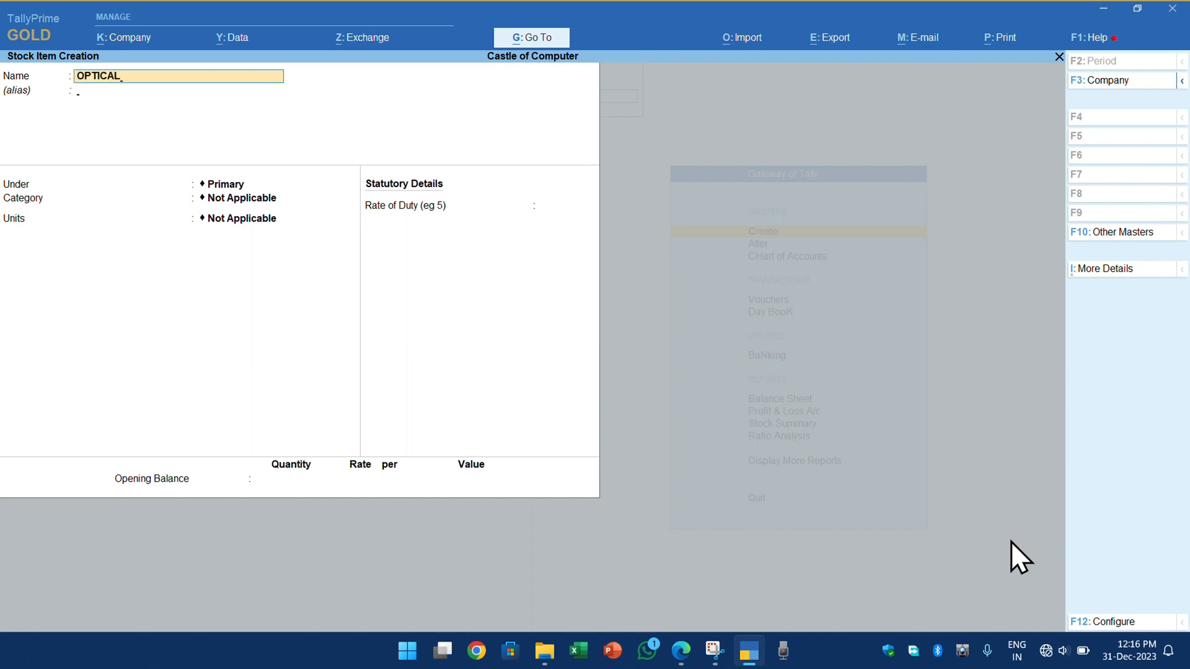
pyautogui.press('Return')
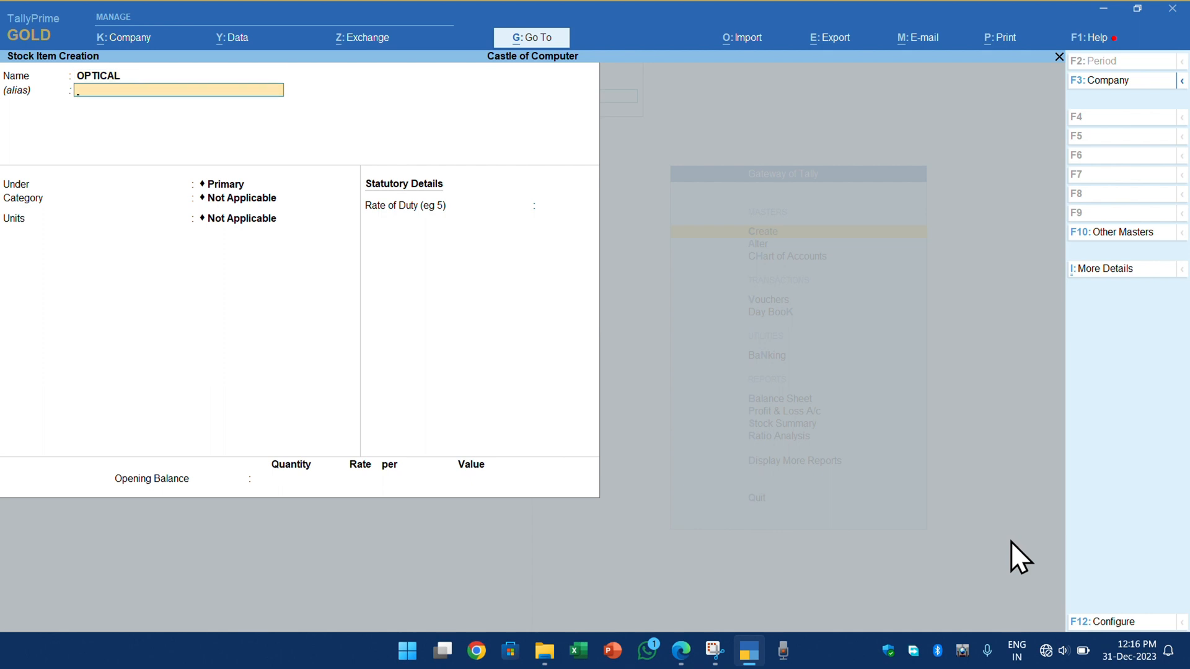
pyautogui.press('BackSpace')
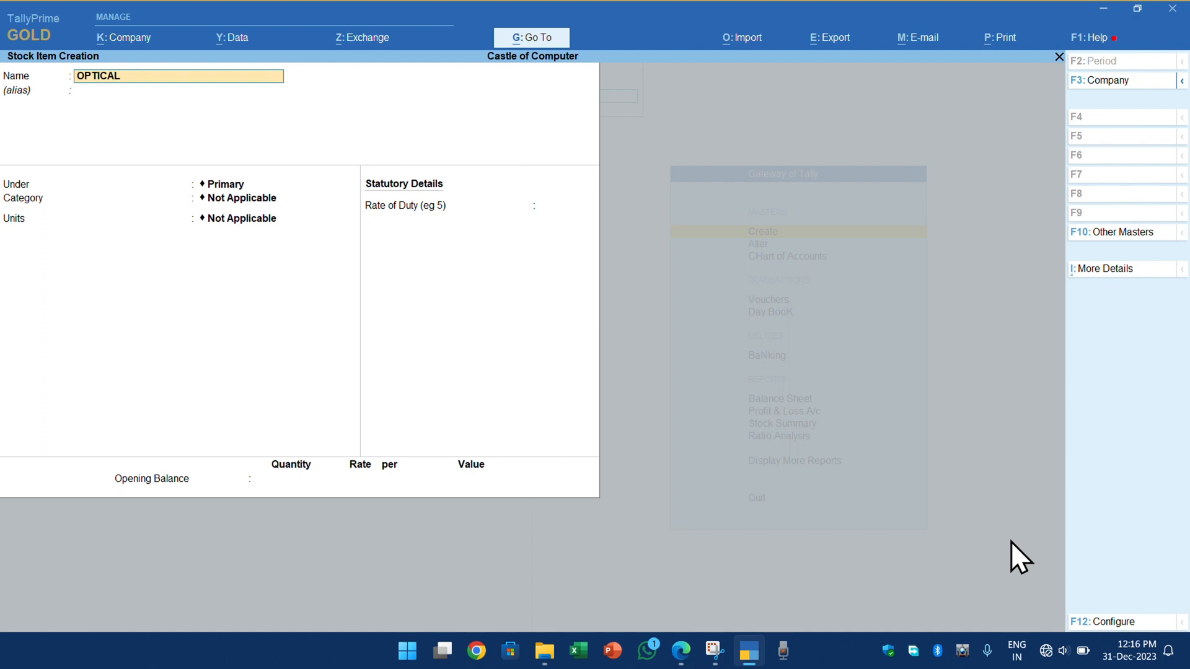
pyautogui.write('MOUSE')
pyautogui.press('Return')
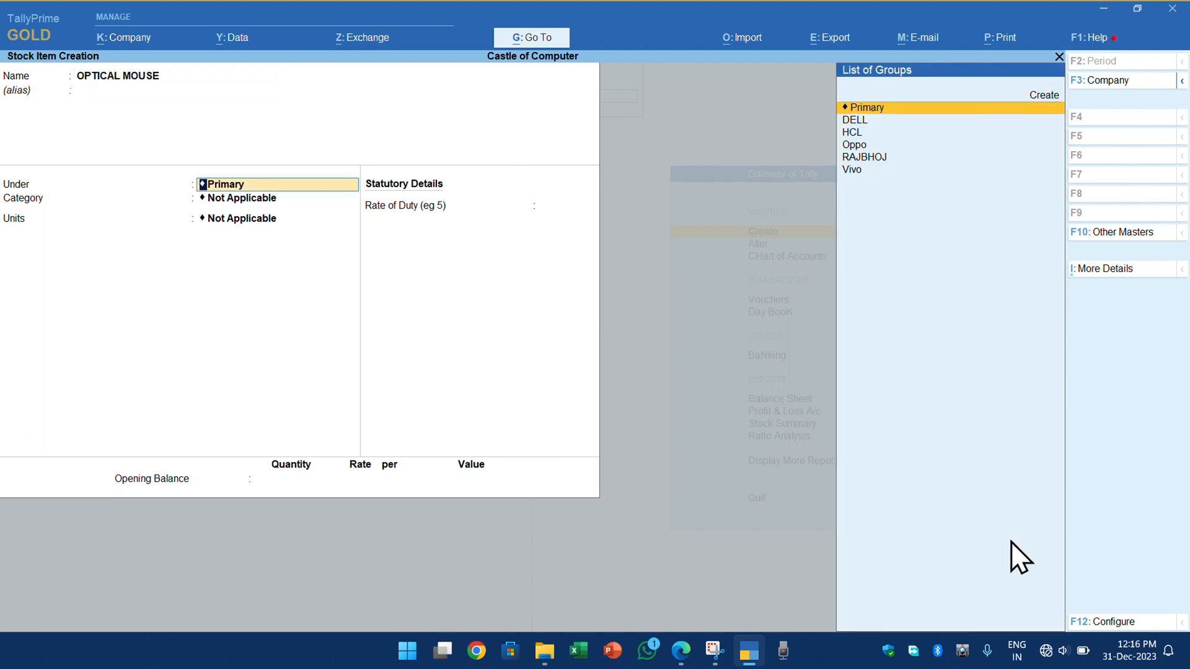
# - Create the stock group INTEX under Primary, without adding item quantities, and use it for OPTICAL MOUSE
pyautogui.hotkey('alt', 'c')
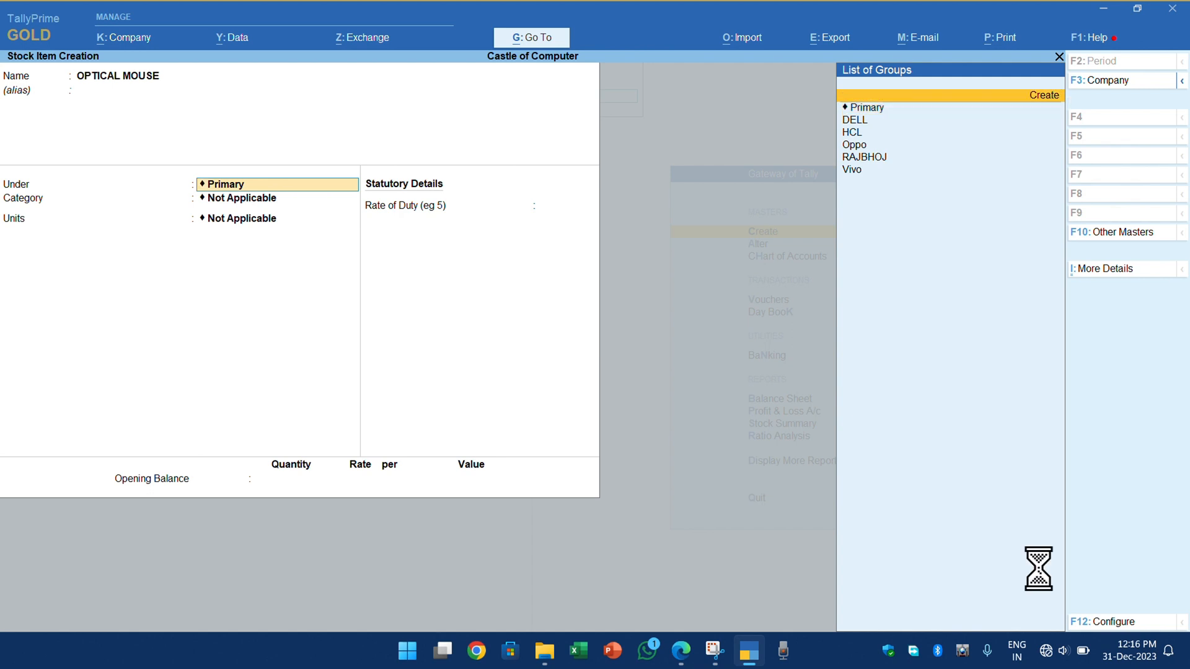
pyautogui.write('INTEX')
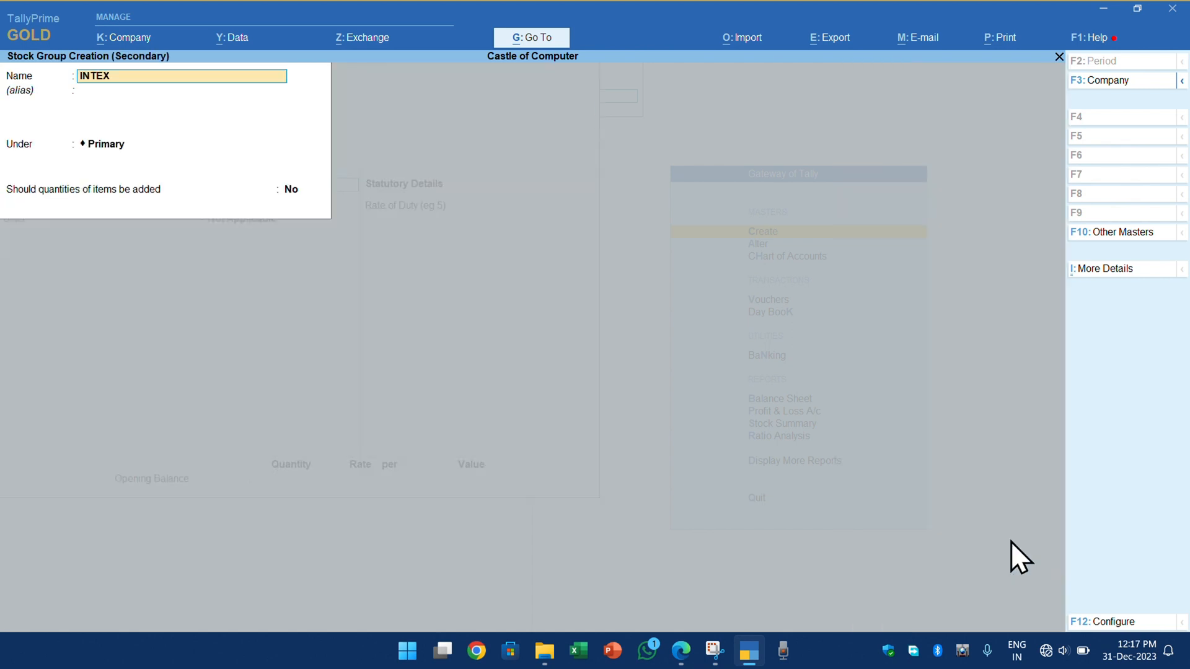
pyautogui.press('Return')
pyautogui.press('Return')
pyautogui.press('Return')
pyautogui.press('Return')
pyautogui.press('Return')
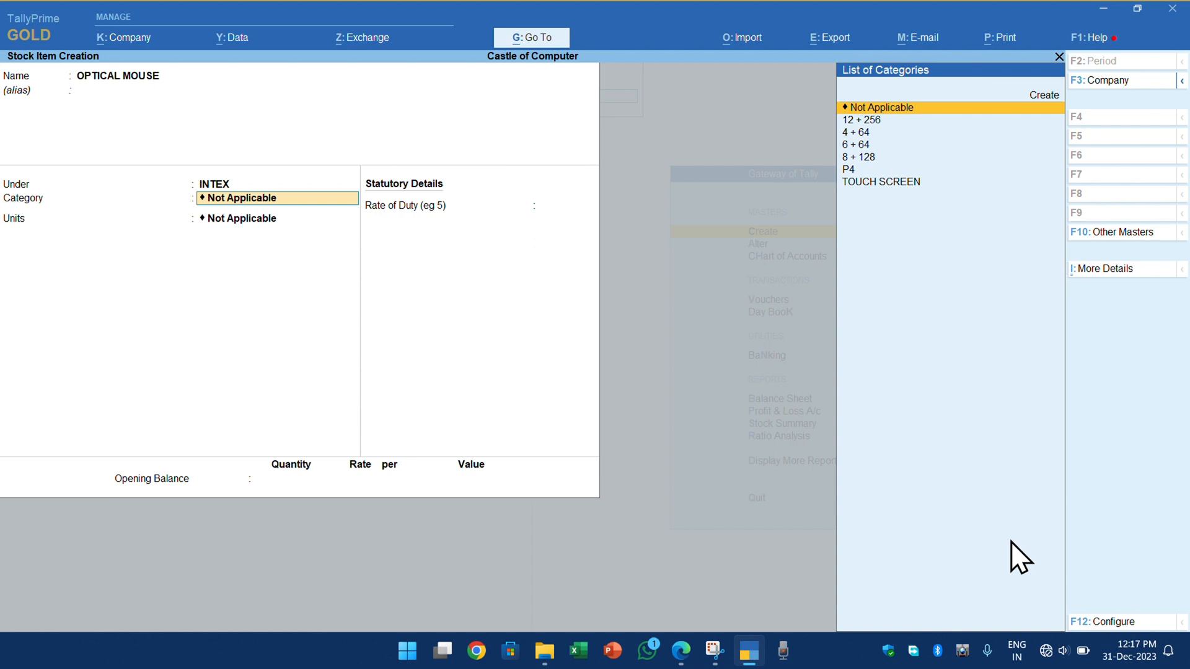
# - Create the stock category WIRED from within the item form and assign it to OPTICAL MOUSE
pyautogui.press('Up')
pyautogui.press('Return')
pyautogui.write('WIRED')
pyautogui.press('Return')
pyautogui.press('Return')
pyautogui.press('Return')
pyautogui.press('Return')
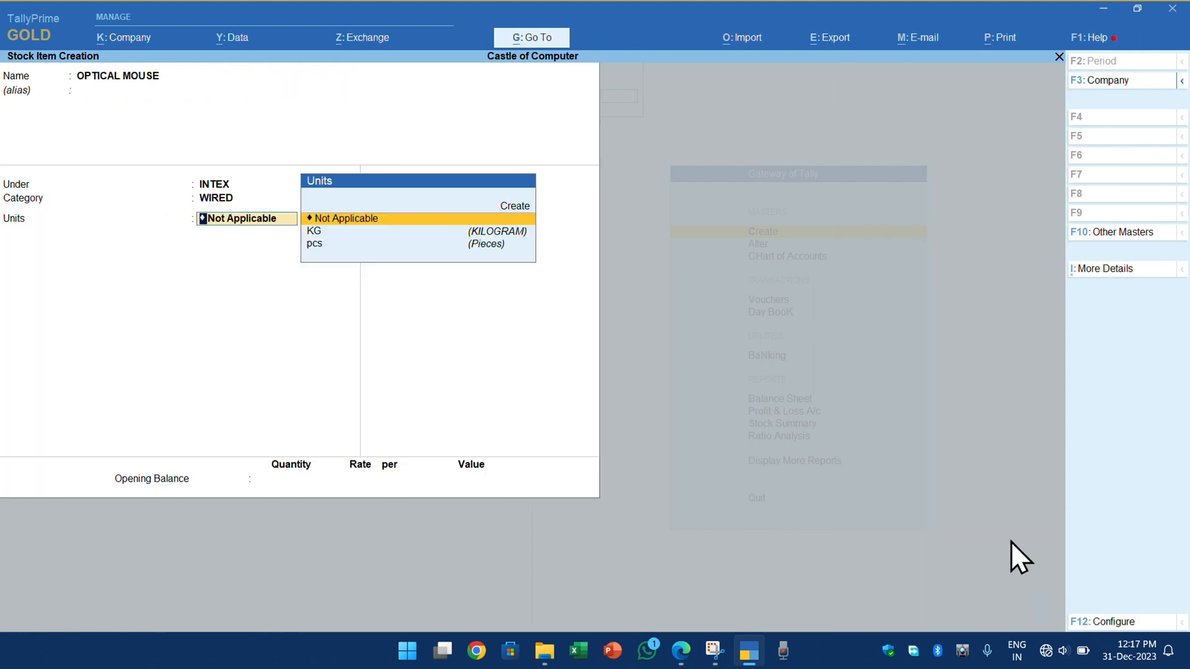
# - Set the unit pcs for OPTICAL MOUSE, keep the remaining defaults and save the item
pyautogui.press('Down')
pyautogui.press('Down')
pyautogui.press('Return')
pyautogui.press('Return')
pyautogui.press('Return')
pyautogui.press('Return')
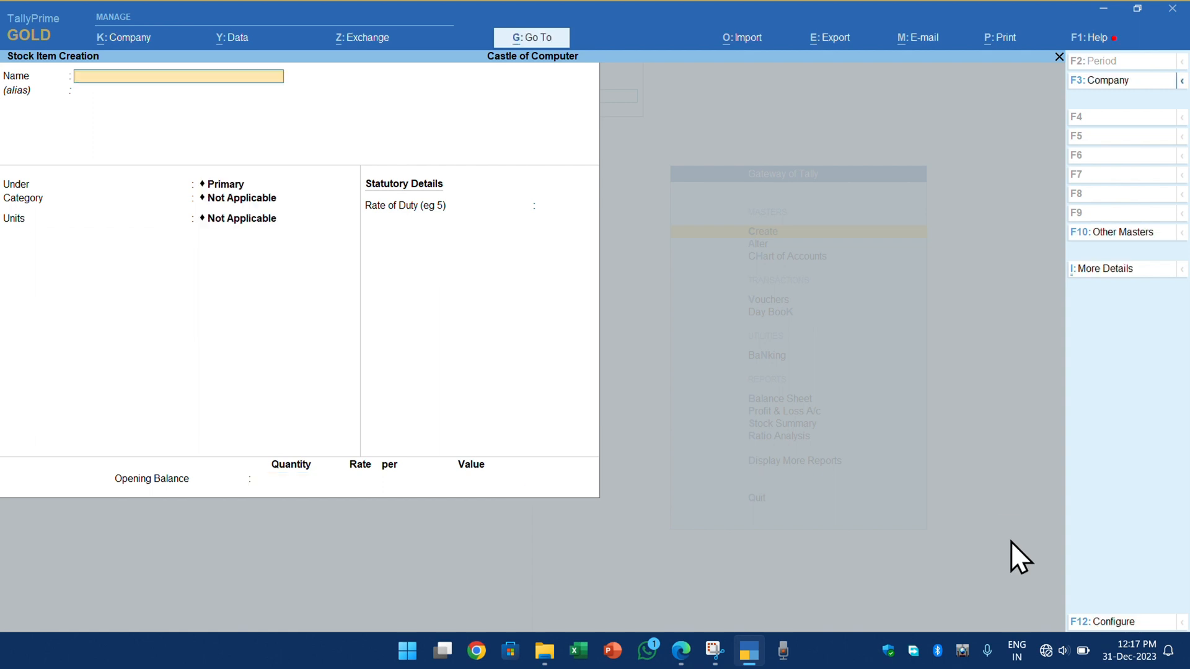
# - Name the next new stock item DELL WIRELESS MOUSE without an alias
pyautogui.write('DELL WIRELESS MOUSE')
pyautogui.press('Return')
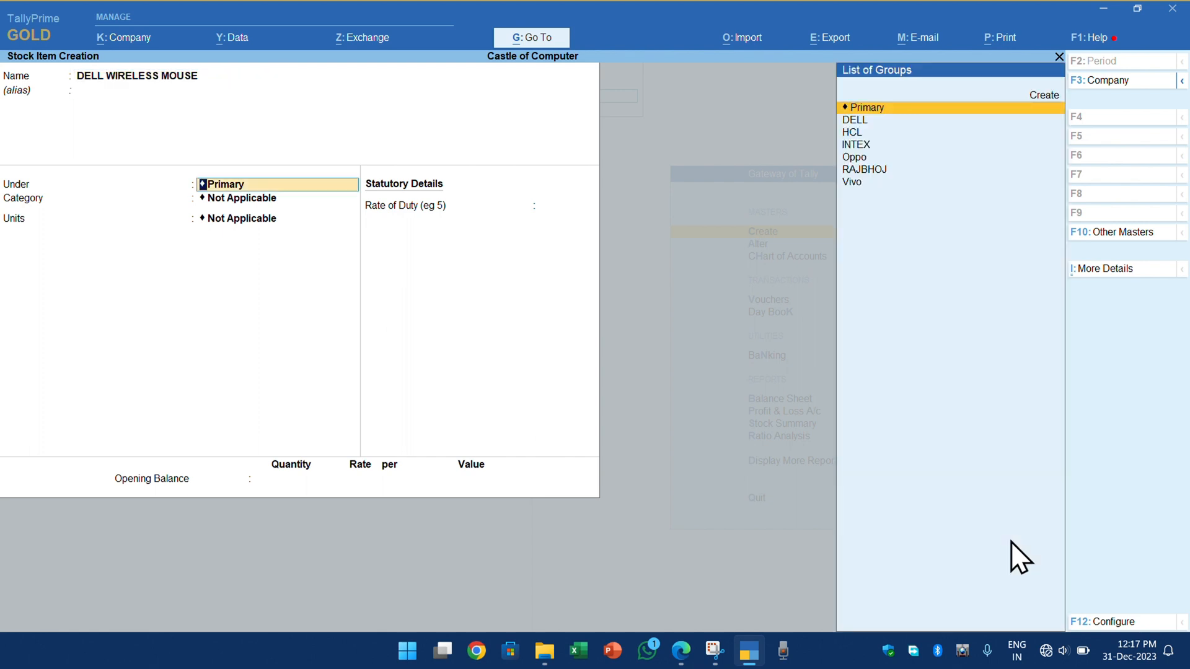
# - Place DELL WIRELESS MOUSE under the stock group DELL and start creating a new stock category for it
pyautogui.press('Down')
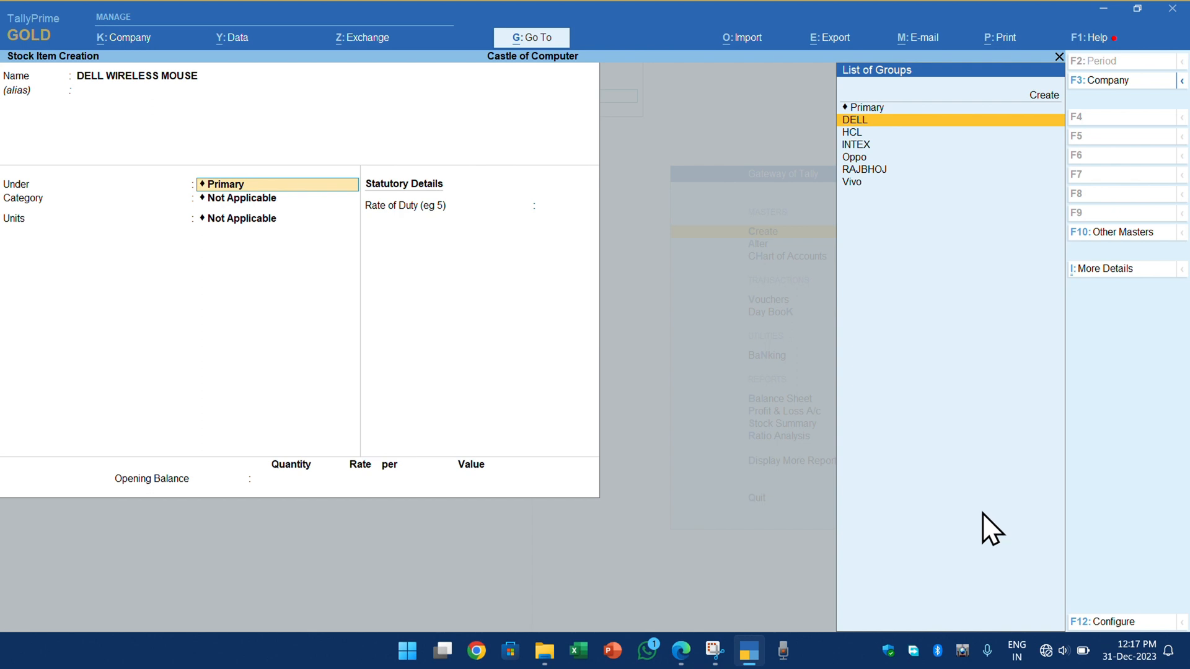
pyautogui.press('Return')
pyautogui.press('Down')
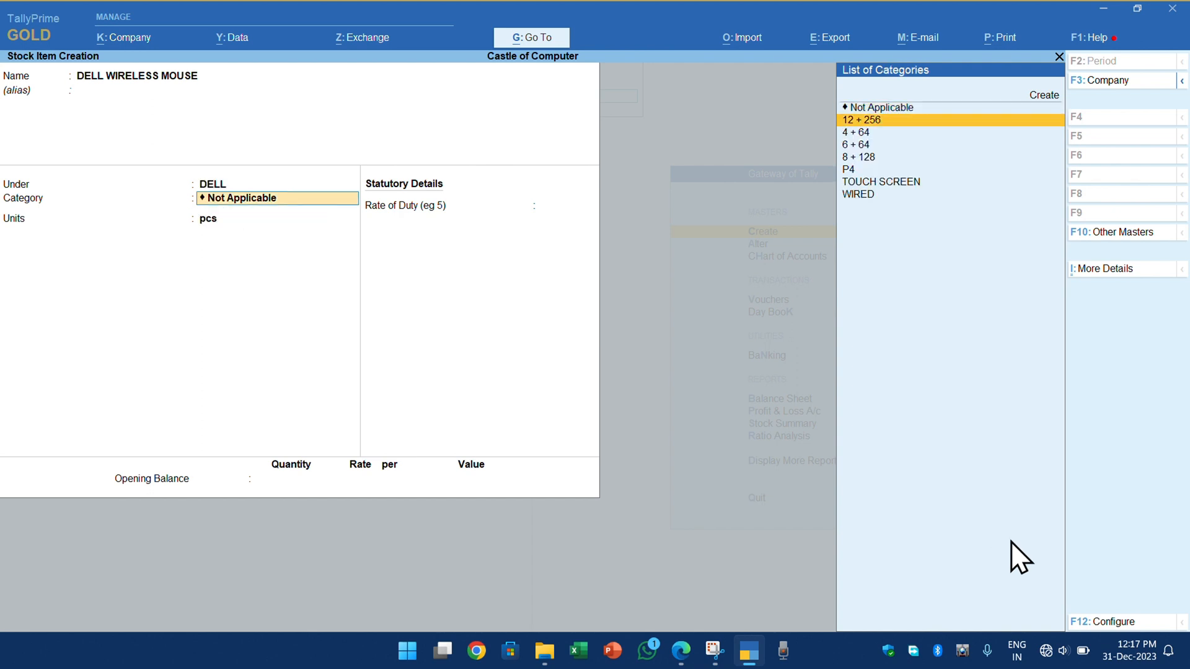
pyautogui.press('Down')
pyautogui.press('Down')
pyautogui.press('Down')
pyautogui.press('Down')
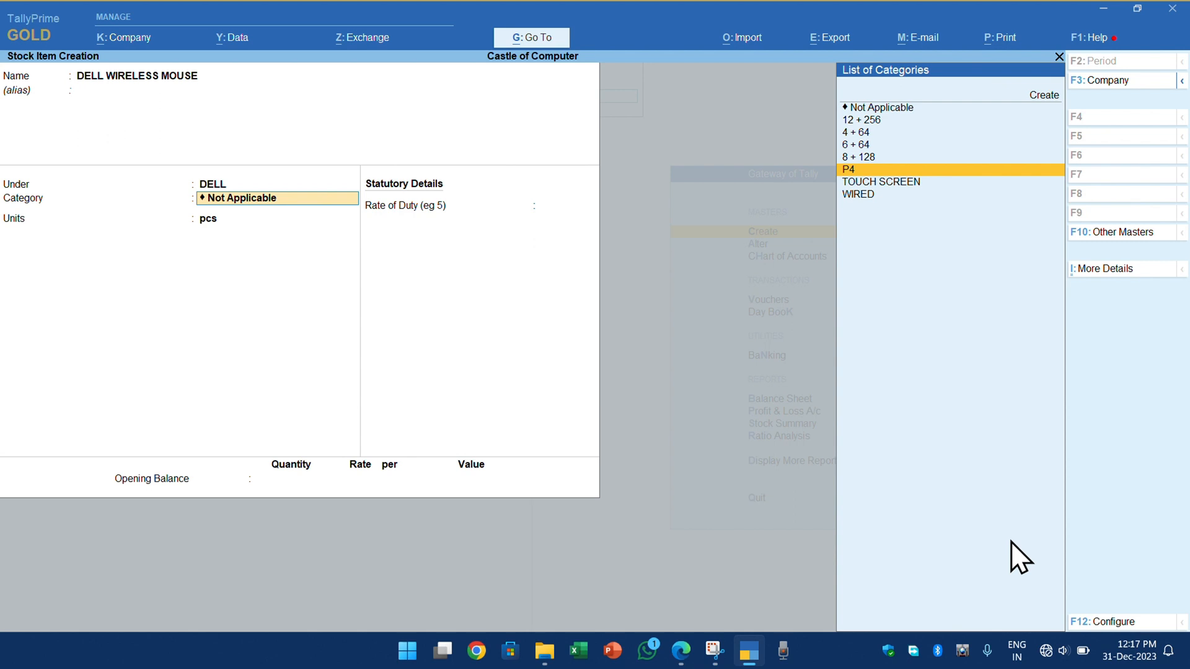
pyautogui.press('Up')
pyautogui.press('Up')
pyautogui.press('Up')
pyautogui.press('Up')
pyautogui.press('Up')
pyautogui.press('Up')
pyautogui.press('Return')
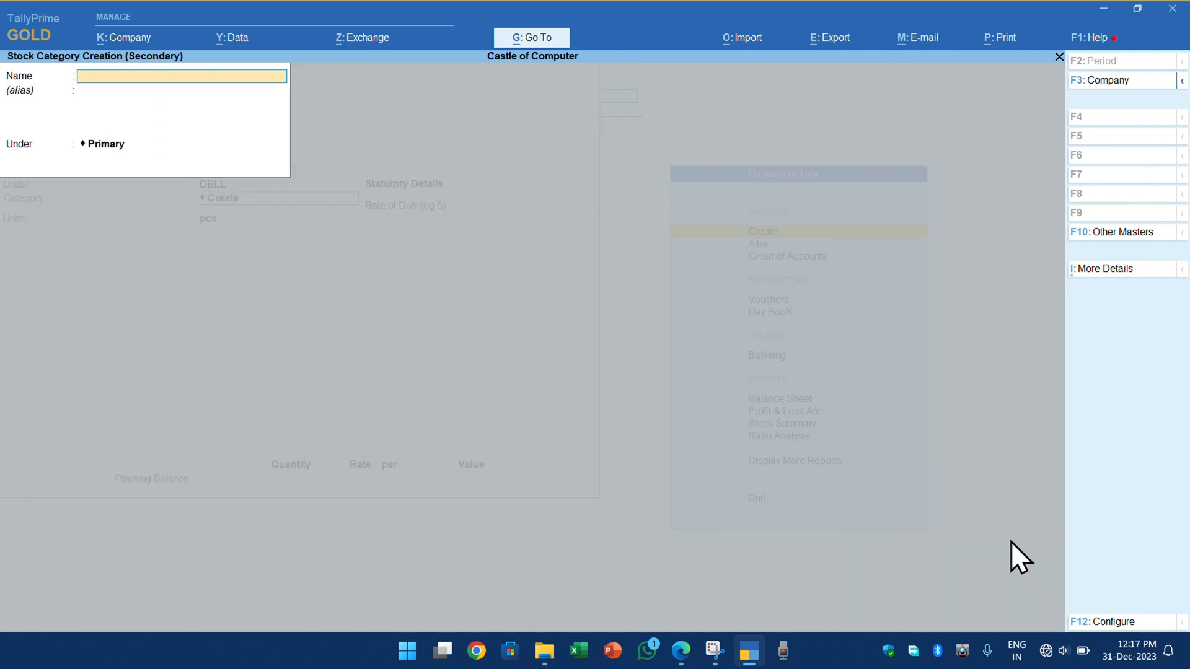
# - Name the new stock category WIRELESS without an alias, keep it under Primary and assign it to DELL WIRELESS MOUSE
pyautogui.write('WIRELESS')
pyautogui.press('Return')
# - Keep pcs as the unit of DELL WIRELESS MOUSE, accept the remaining defaults and save the item
pyautogui.press('Return')
pyautogui.press('Return')
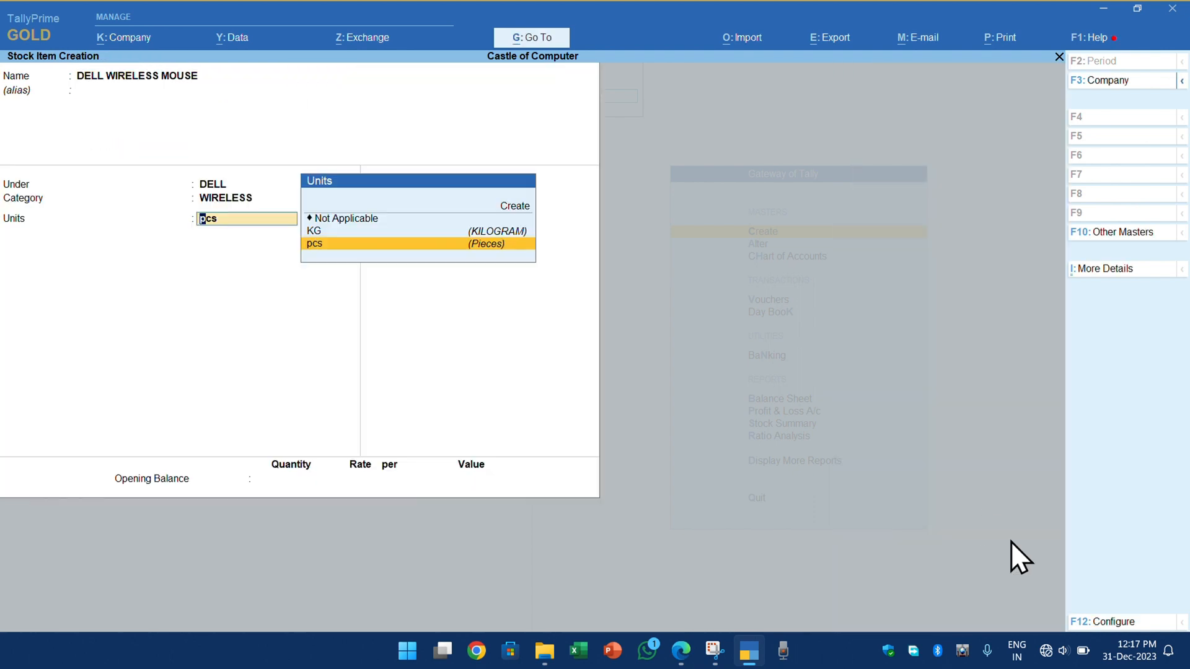
pyautogui.press('Return')
pyautogui.press('Return')
pyautogui.press('Return')
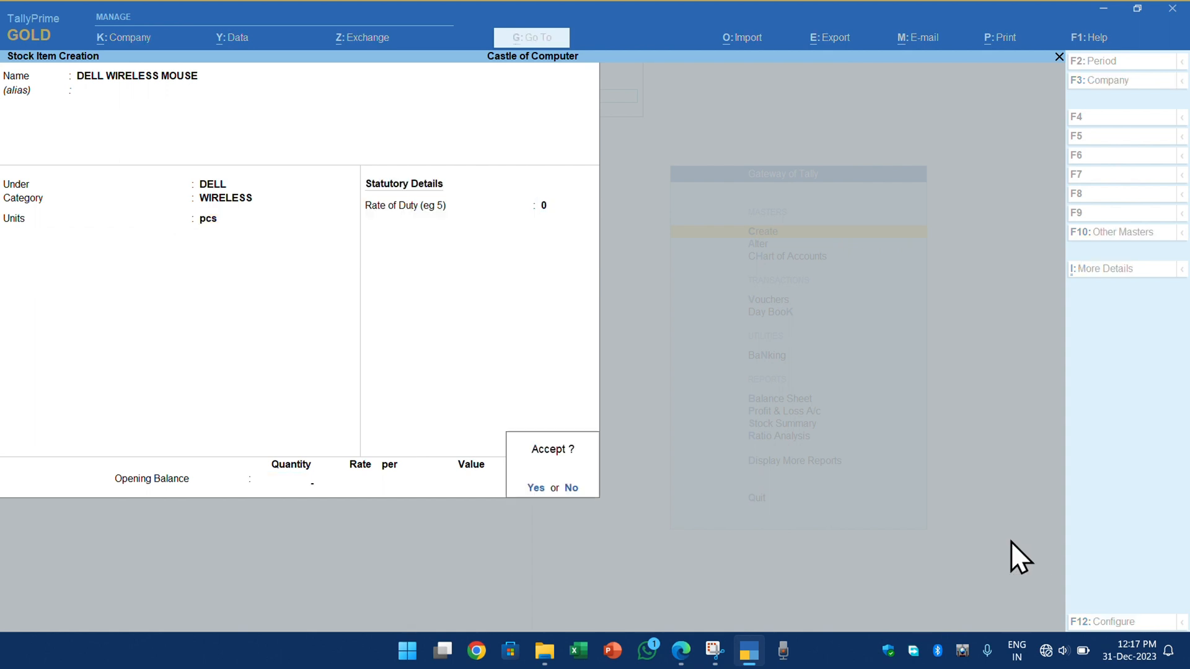
pyautogui.press('Return')
pyautogui.press('Escape')
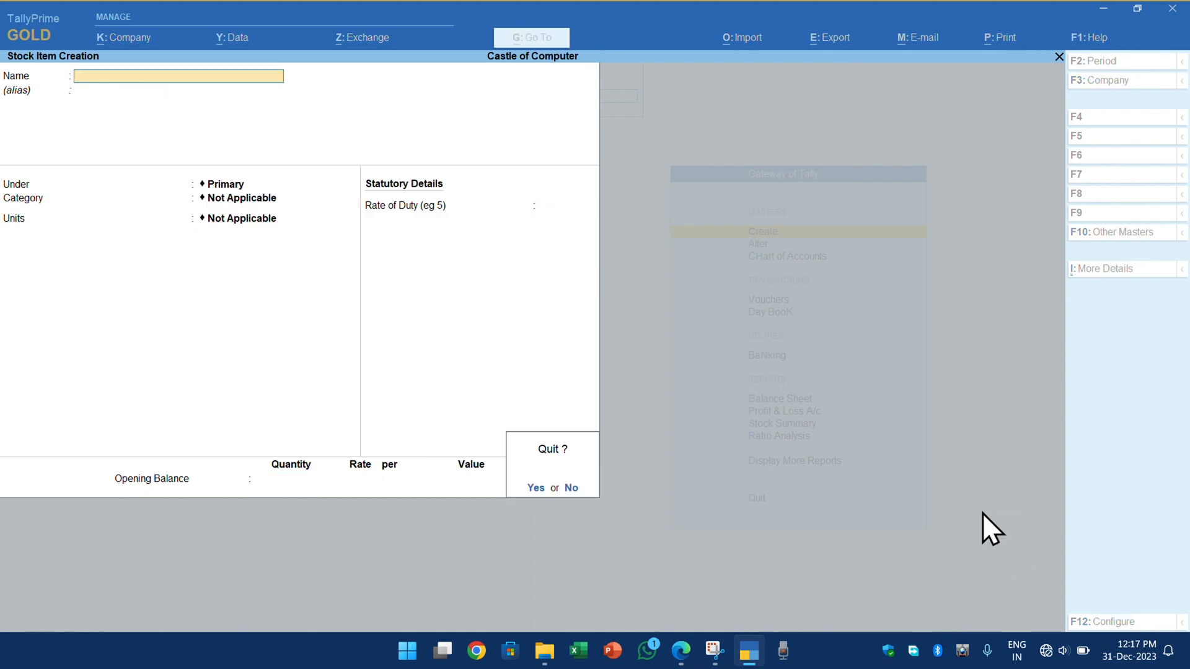
pyautogui.press('Return')
pyautogui.press('Return')
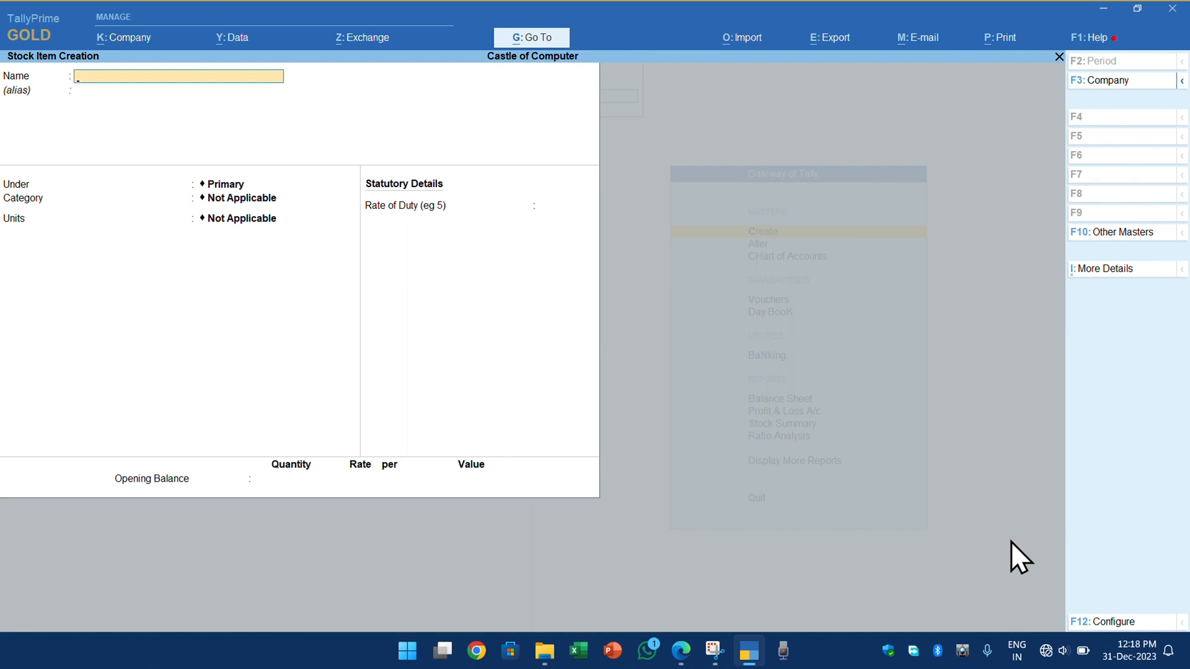
# - Name the next new stock item KEYBORD without an alias
pyautogui.write('KEYBORD')
pyautogui.press('Return')
pyautogui.press('Return')
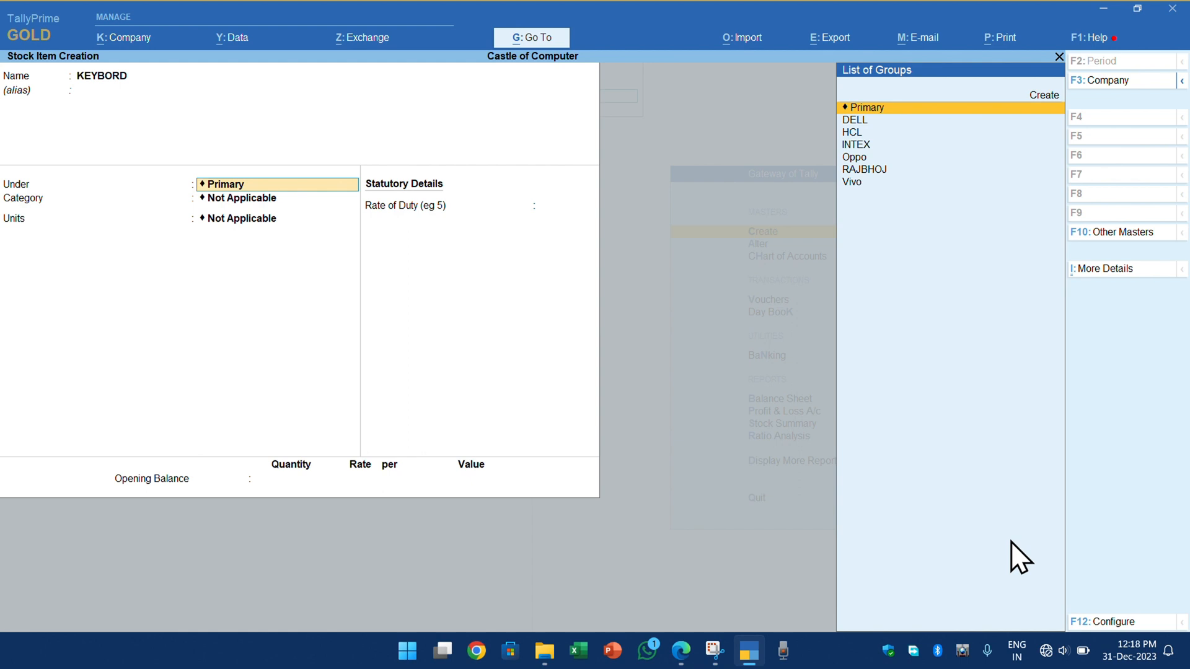
# - Create the stock group HP from within the item form with default settings and use it for KEYBORD
pyautogui.press('Down')
pyautogui.press('Down')
pyautogui.press('Up')
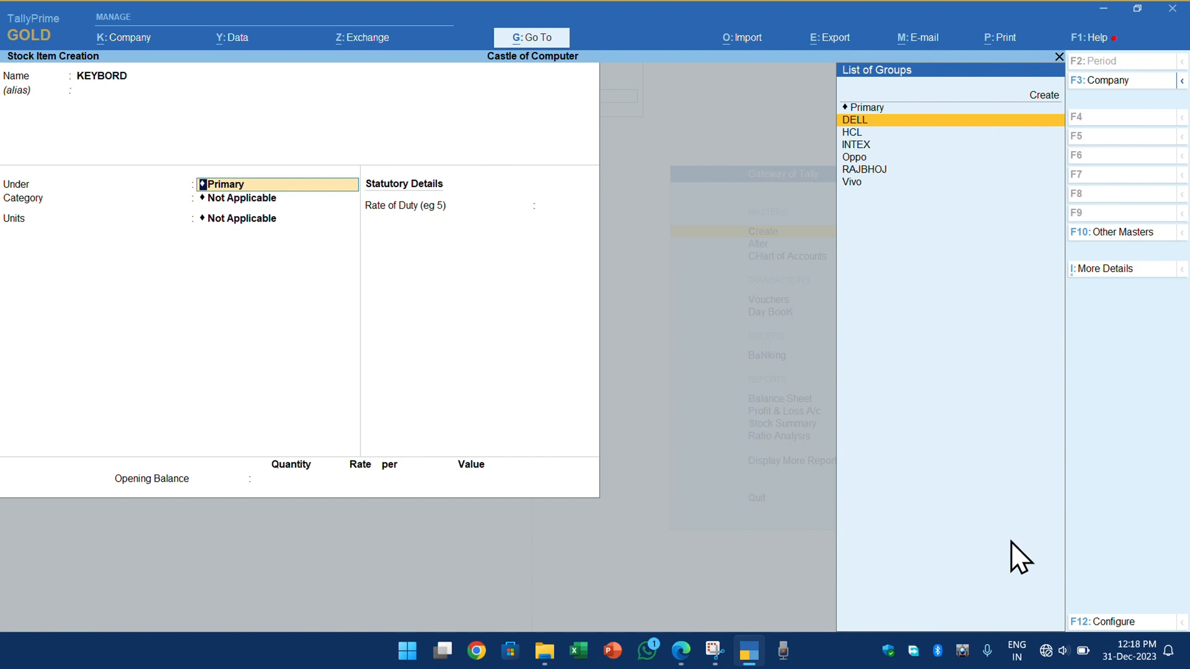
pyautogui.press('Down')
pyautogui.press('Up')
pyautogui.press('Up')
pyautogui.press('Up')
pyautogui.press('Return')
pyautogui.write('HP')
pyautogui.press('Return')
pyautogui.press('Return')
pyautogui.press('Return')
pyautogui.press('Return')
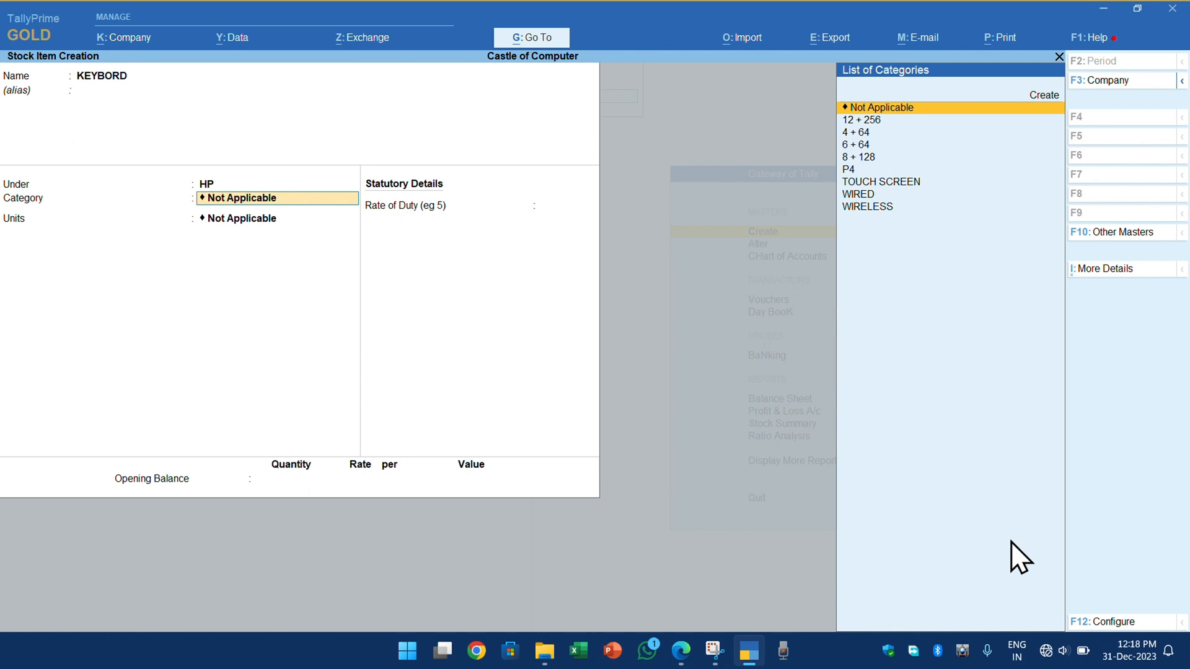
# - Assign the category WIRELESS and the unit pcs to KEYBORD, keep the remaining defaults and save the item
pyautogui.press('Down')
pyautogui.press('End')
pyautogui.press('Return')
pyautogui.press('Down')
pyautogui.press('Down')
pyautogui.press('Return')
pyautogui.press('Return')
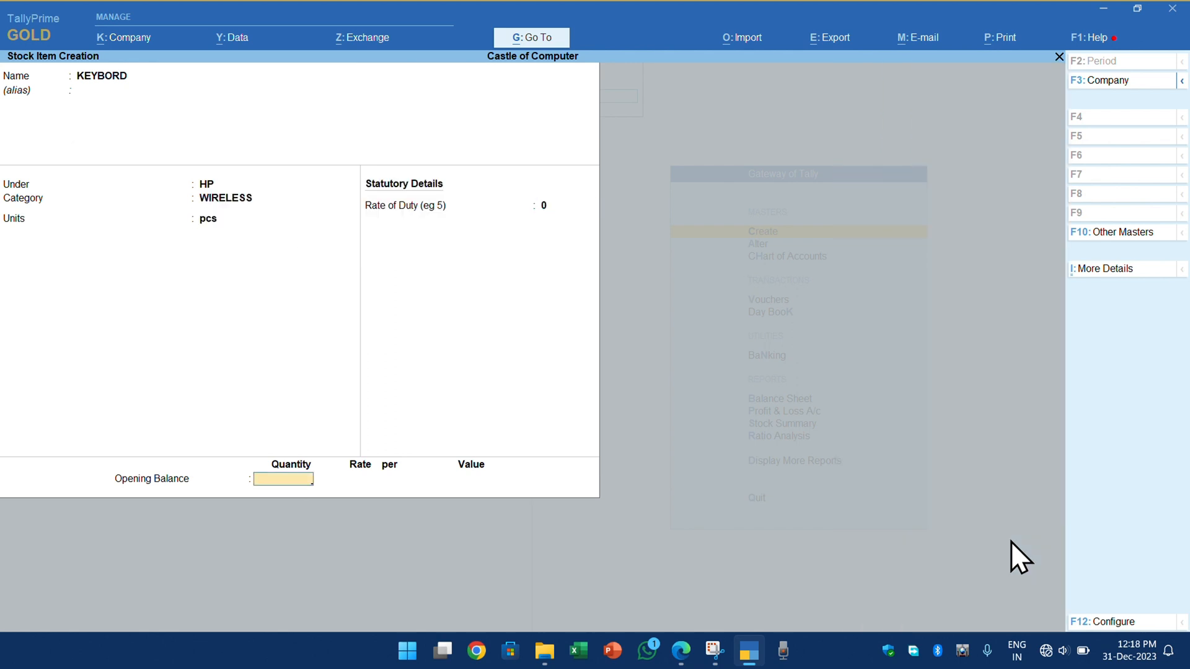
pyautogui.press('Return')
pyautogui.press('Return')
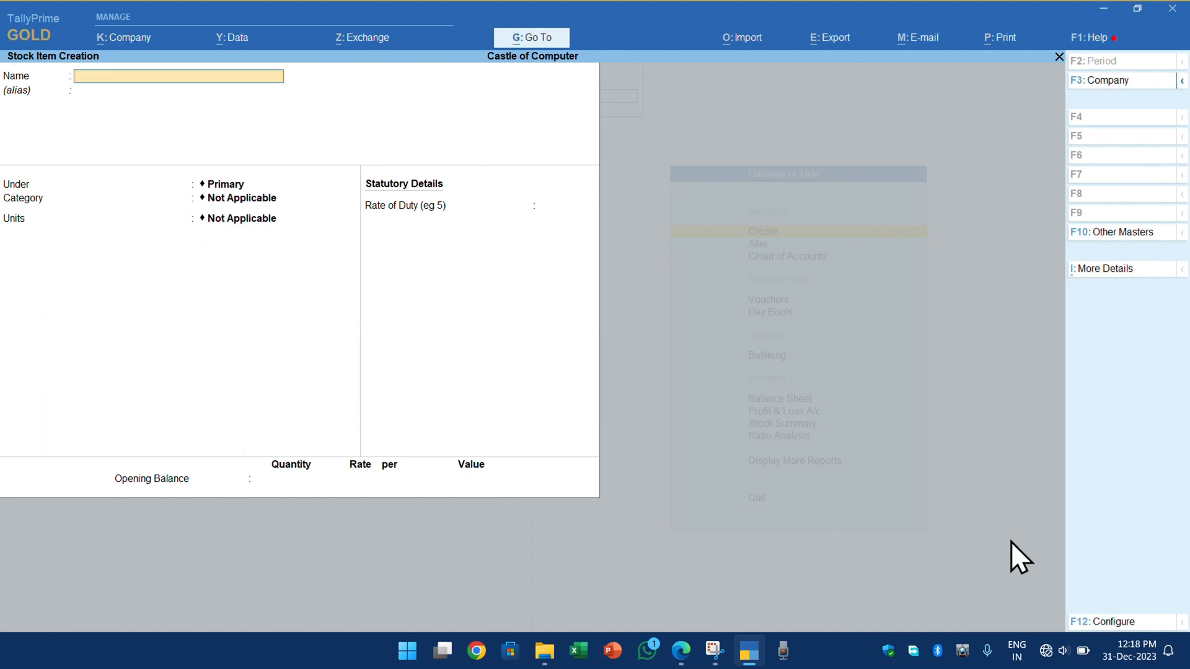
# - Close the stock item creation form and return to the Gateway of Tally without quitting the program
pyautogui.press('Escape')
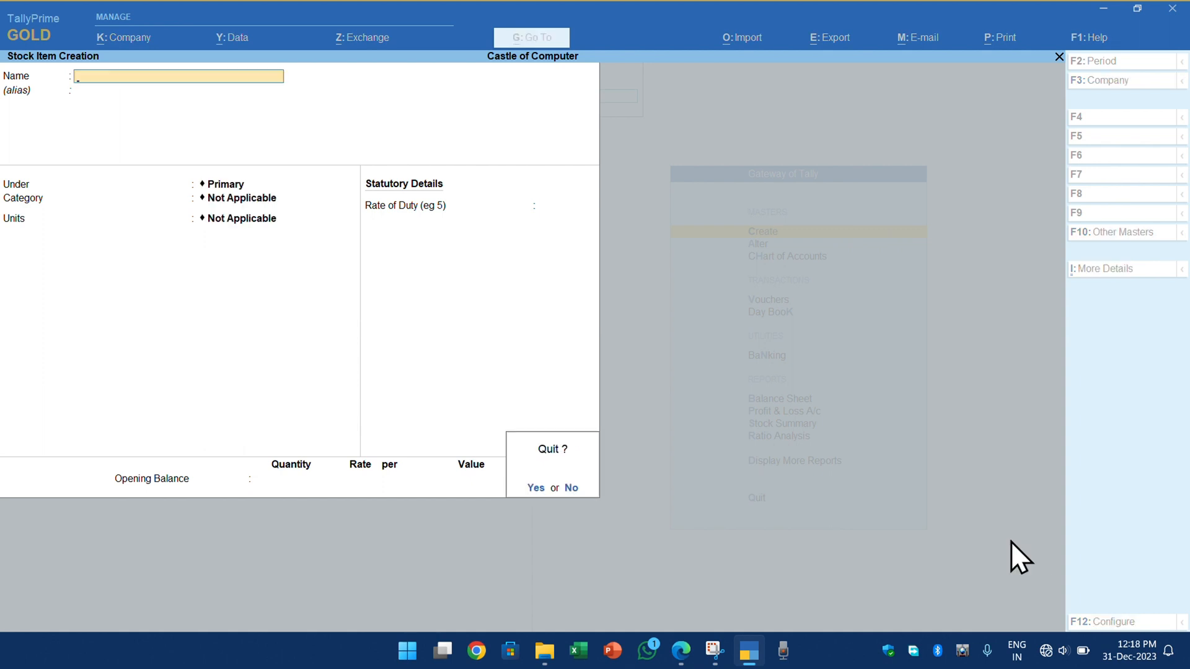
pyautogui.press('y')
pyautogui.press('Escape')
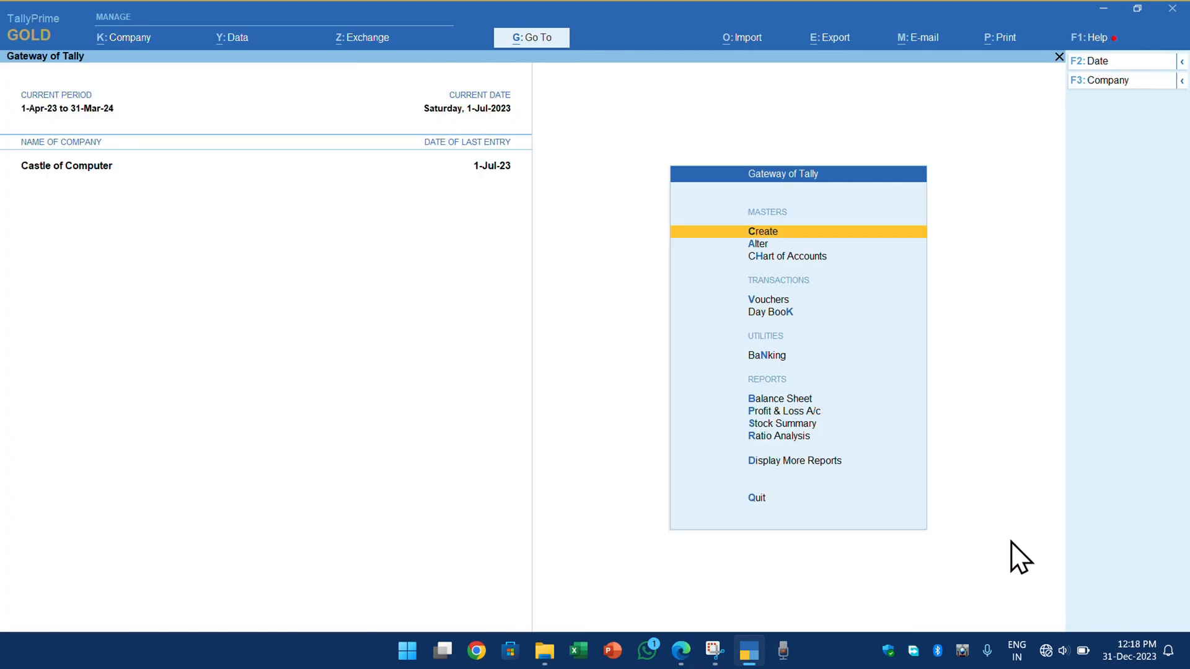
pyautogui.press('Escape')
pyautogui.press('n')
pyautogui.press('ctrl')
# - Open the stock item KEYBORD for alteration
pyautogui.press('Down')
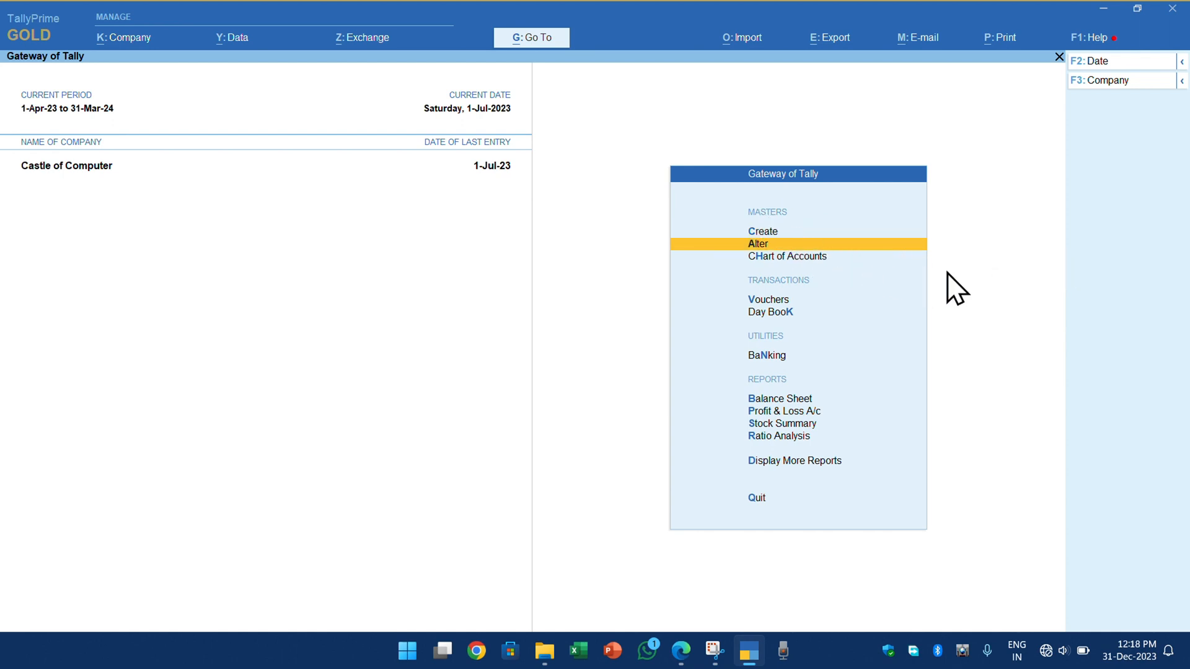
pyautogui.press('Return')
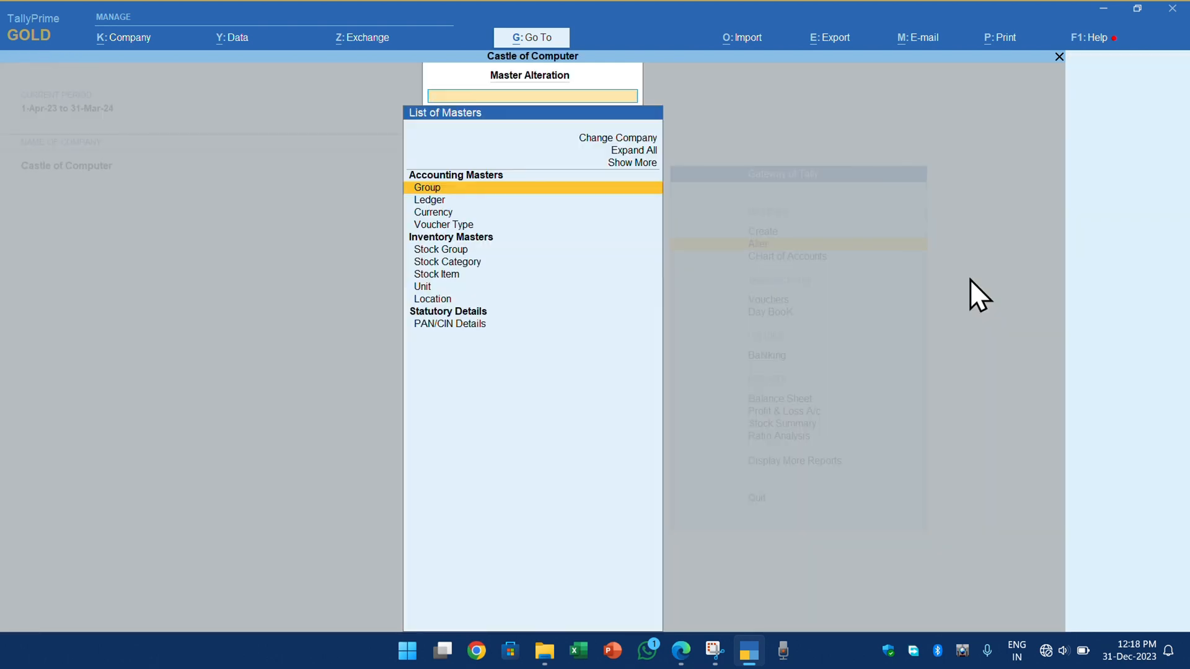
pyautogui.press('Down')
pyautogui.press('Down')
pyautogui.press('Down')
pyautogui.press('Down')
pyautogui.press('Down')
pyautogui.press('Down')
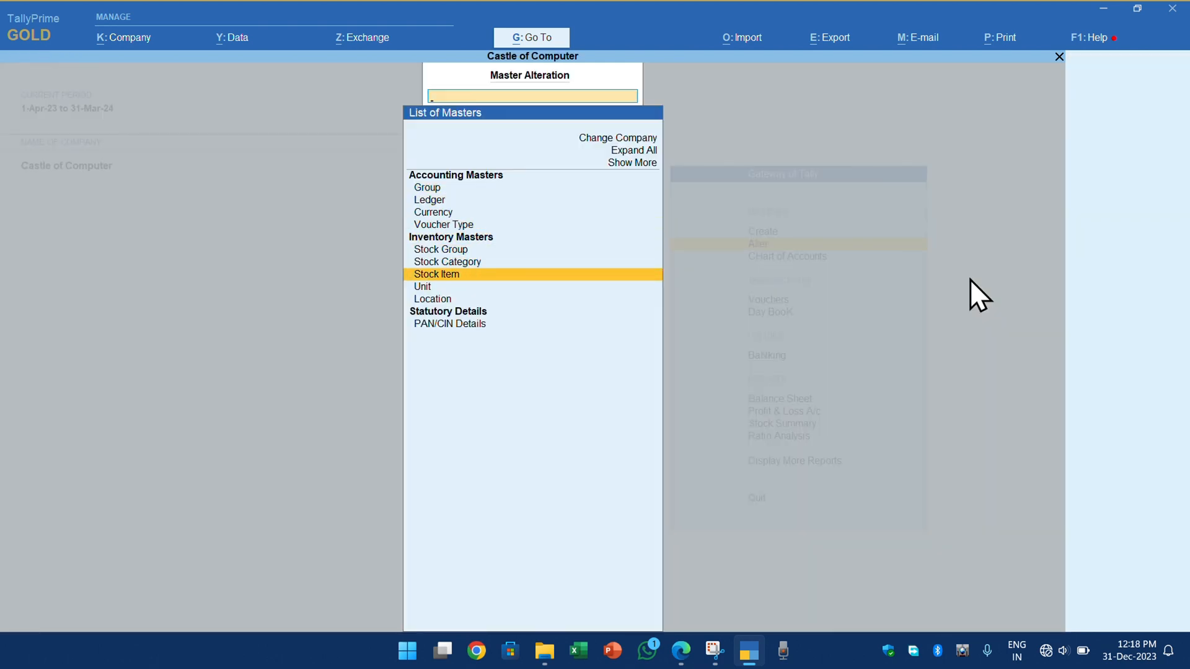
pyautogui.press('Return')
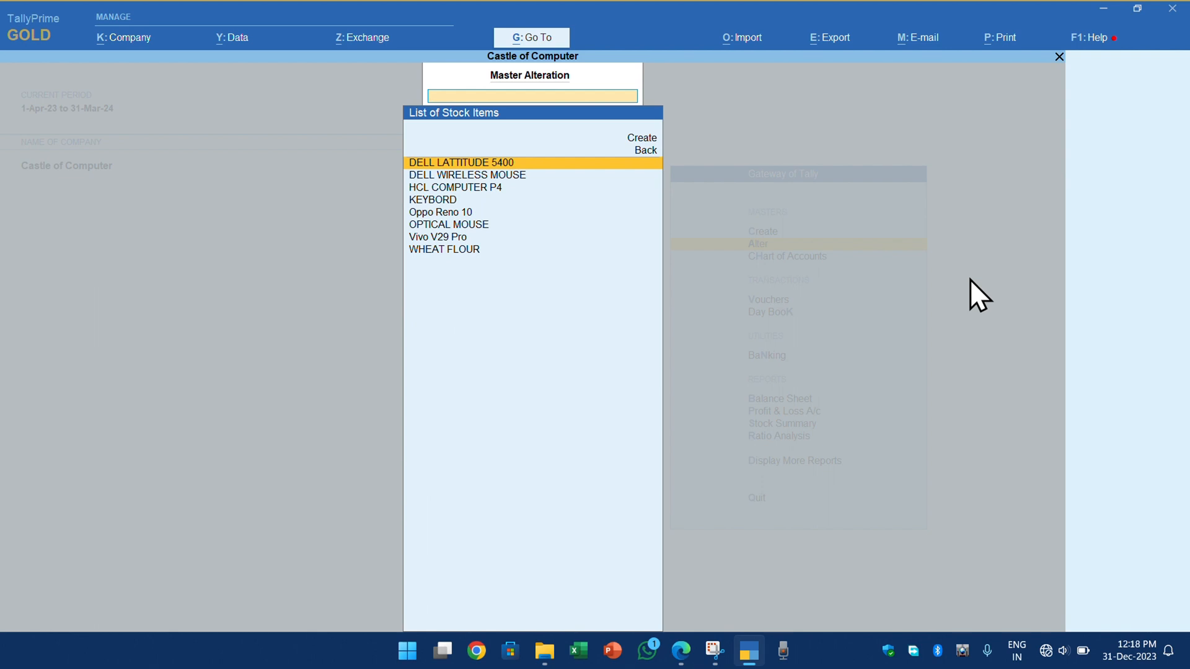
pyautogui.press('Down')
pyautogui.press('Down')
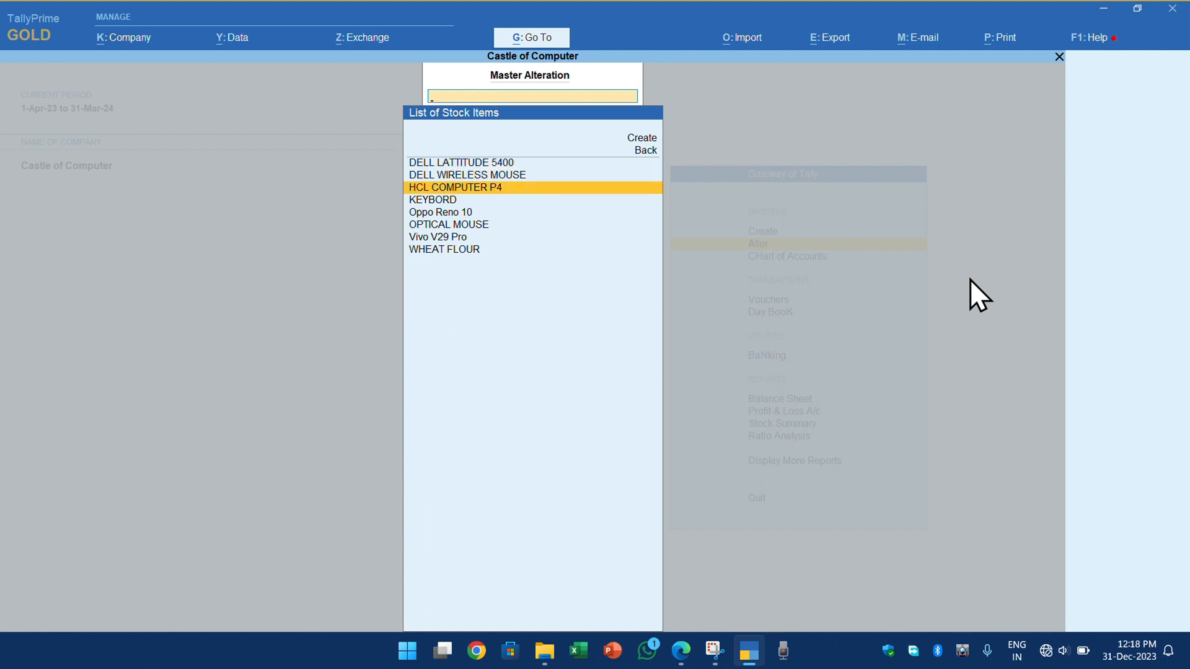
pyautogui.press('Down')
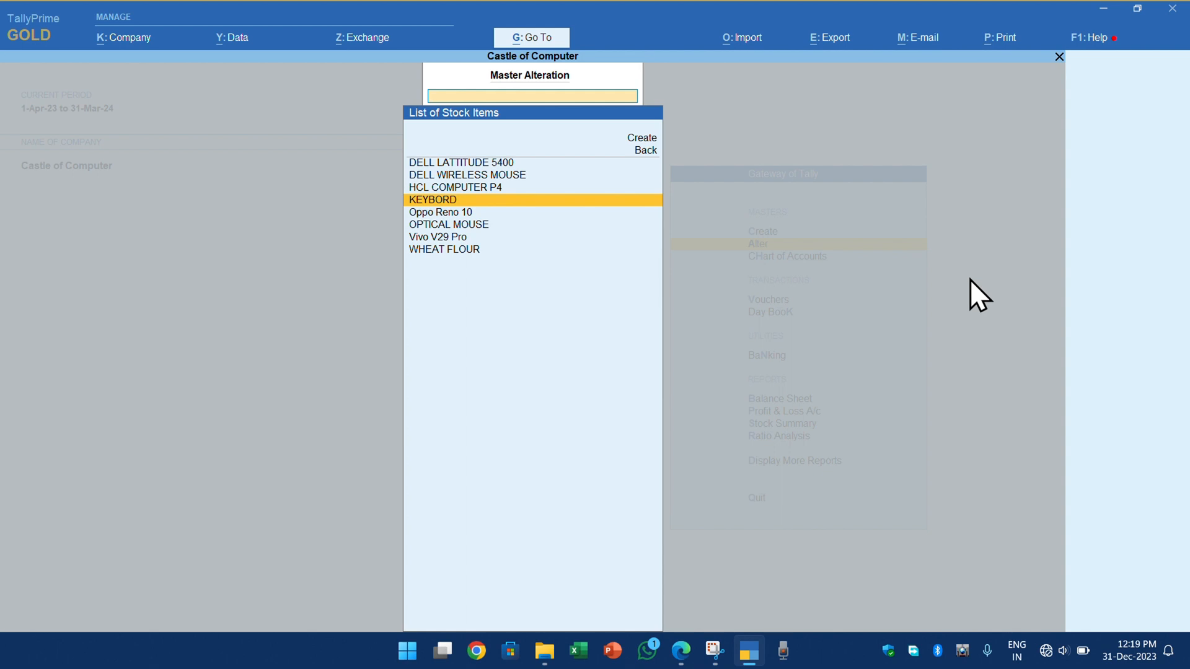
pyautogui.press('Return')
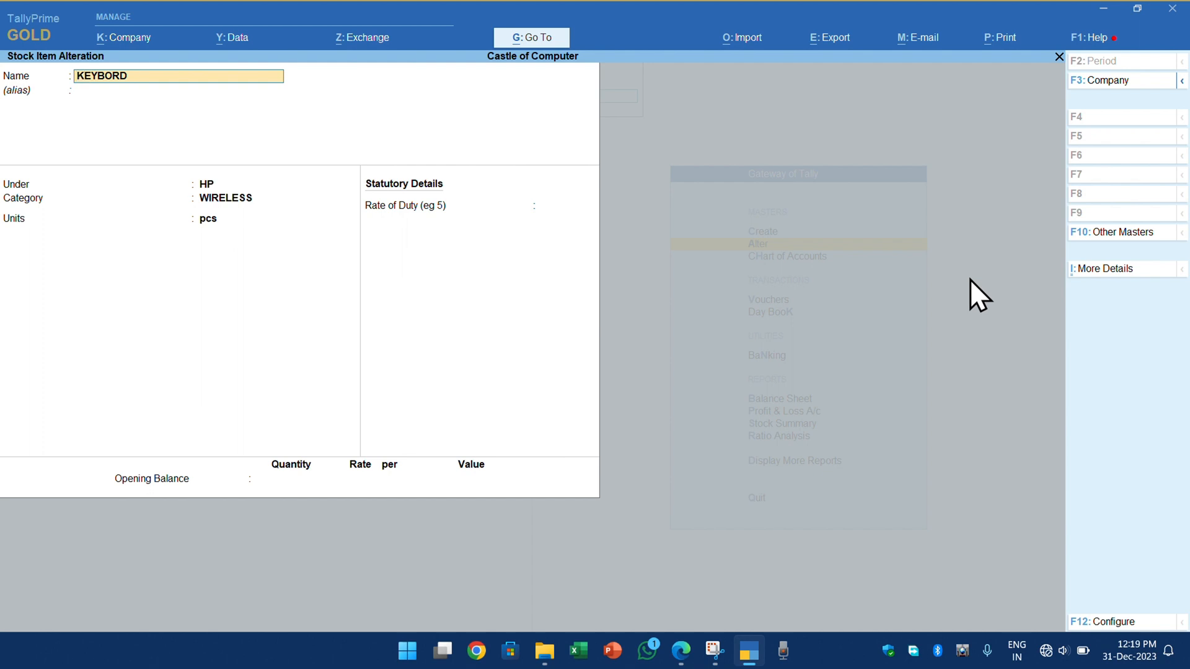
# - Correct the spelling of the stock item's name to KEYBOARD
pyautogui.press('Right')
pyautogui.press('Right')
pyautogui.write('A')
pyautogui.write('B')
pyautogui.press('BackSpace')
pyautogui.press('BackSpace')
pyautogui.press('Delete')
pyautogui.press('Delete')
pyautogui.write('BOARD')
pyautogui.press('Return')
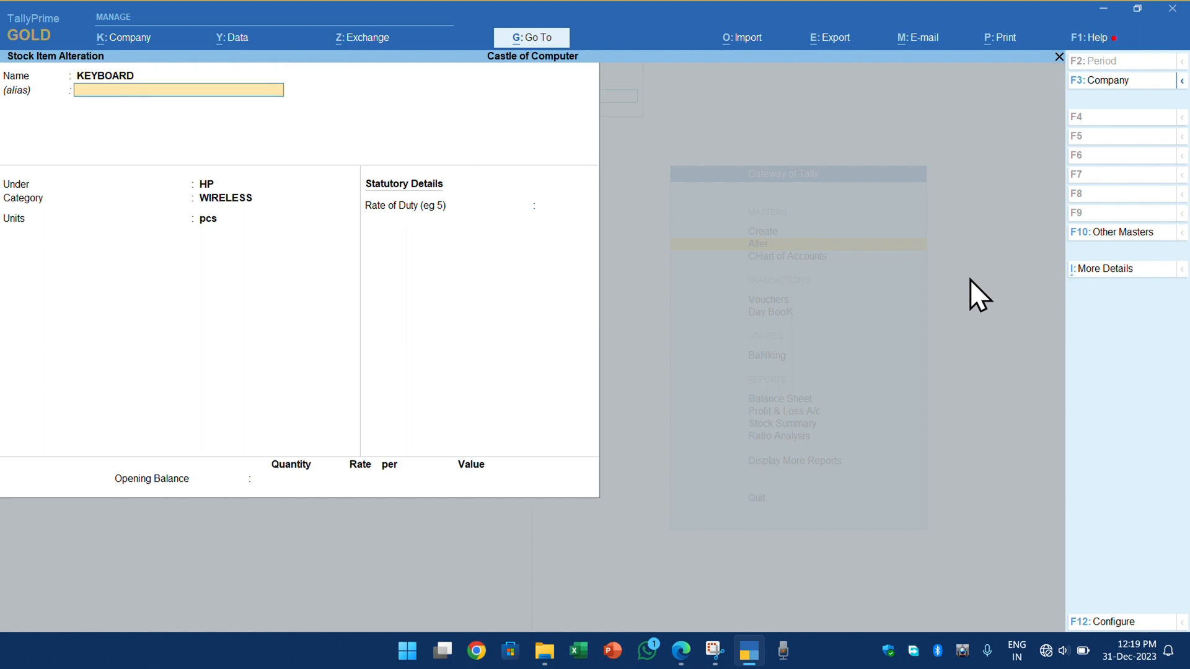
# - Rename the stock item HP KEYBOARD, save it with its other details unchanged and return to the Gateway of Tally
pyautogui.press('BackSpace')
pyautogui.write('HP ')
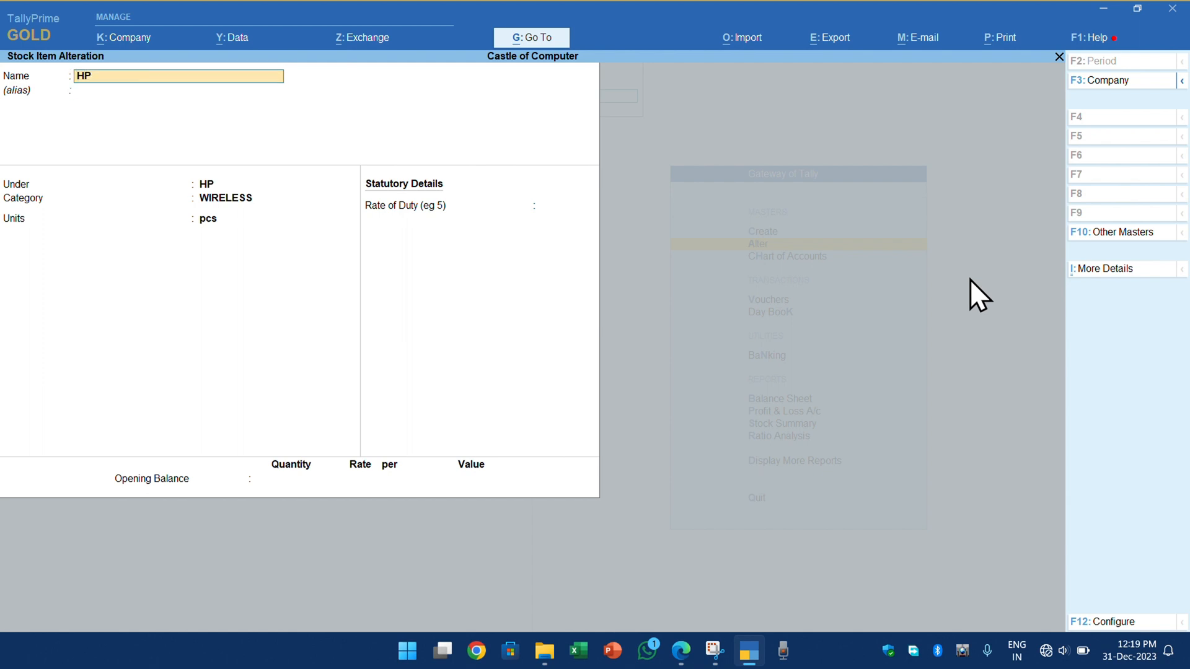
pyautogui.write('KEYBOARD')
pyautogui.press('Return')
pyautogui.press('Return')
pyautogui.press('Return')
pyautogui.press('Return')
pyautogui.press('Return')
pyautogui.press('Return')
pyautogui.press('Return')
pyautogui.press('Return')
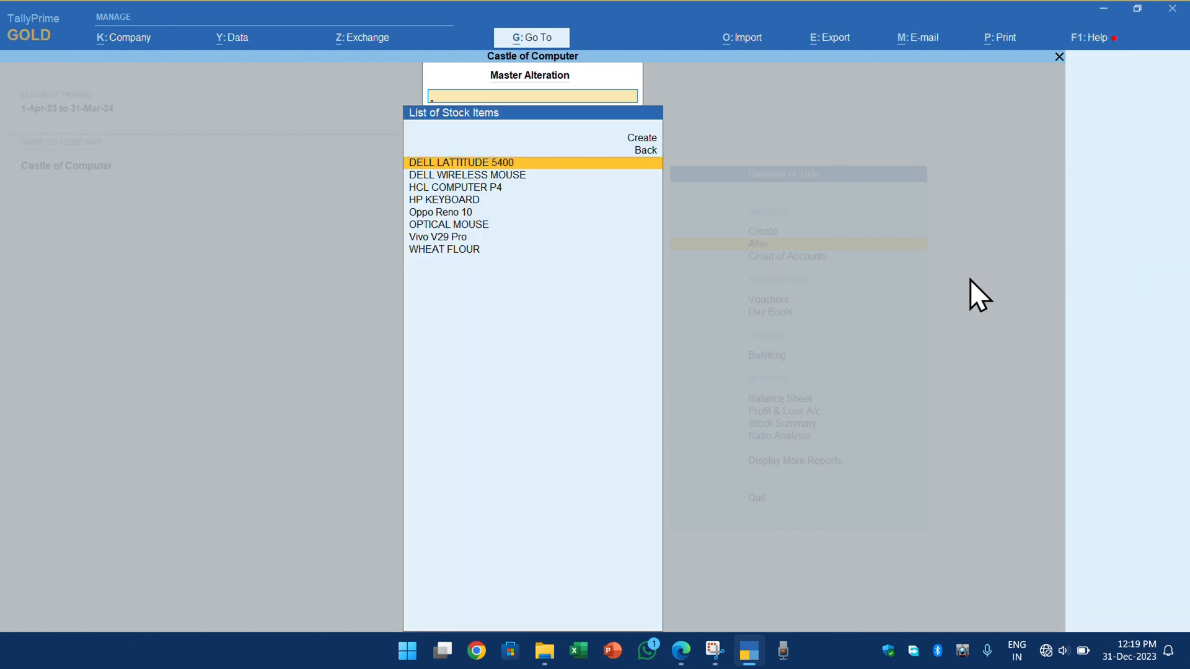
pyautogui.press('Escape')
pyautogui.press('Escape')
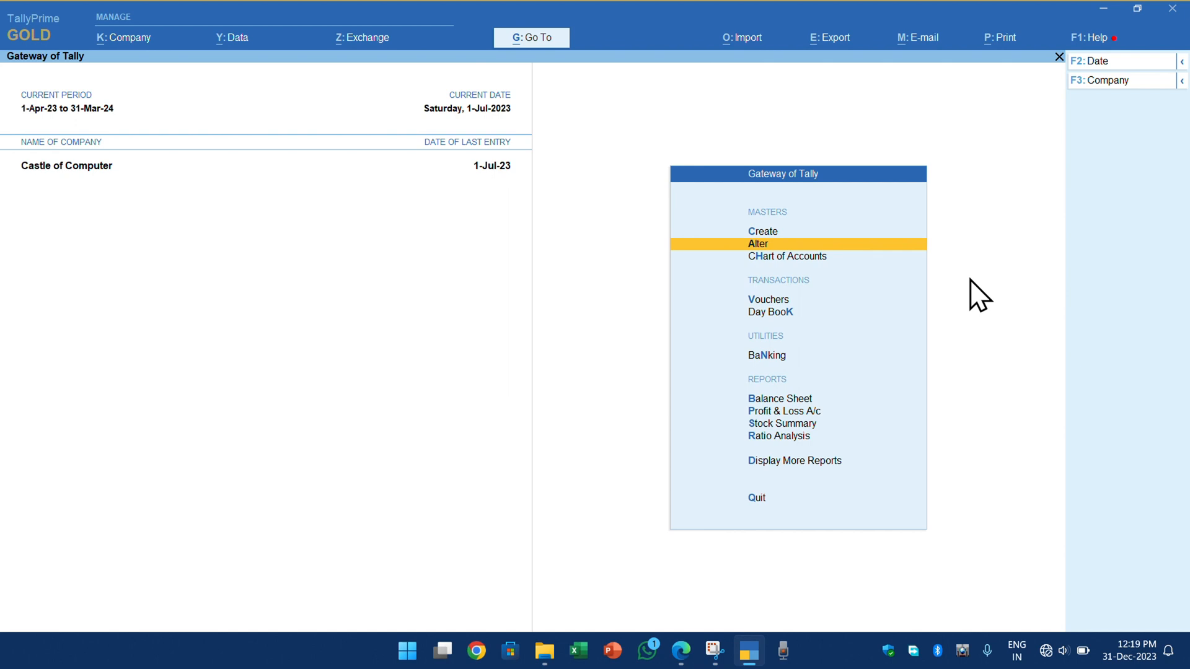